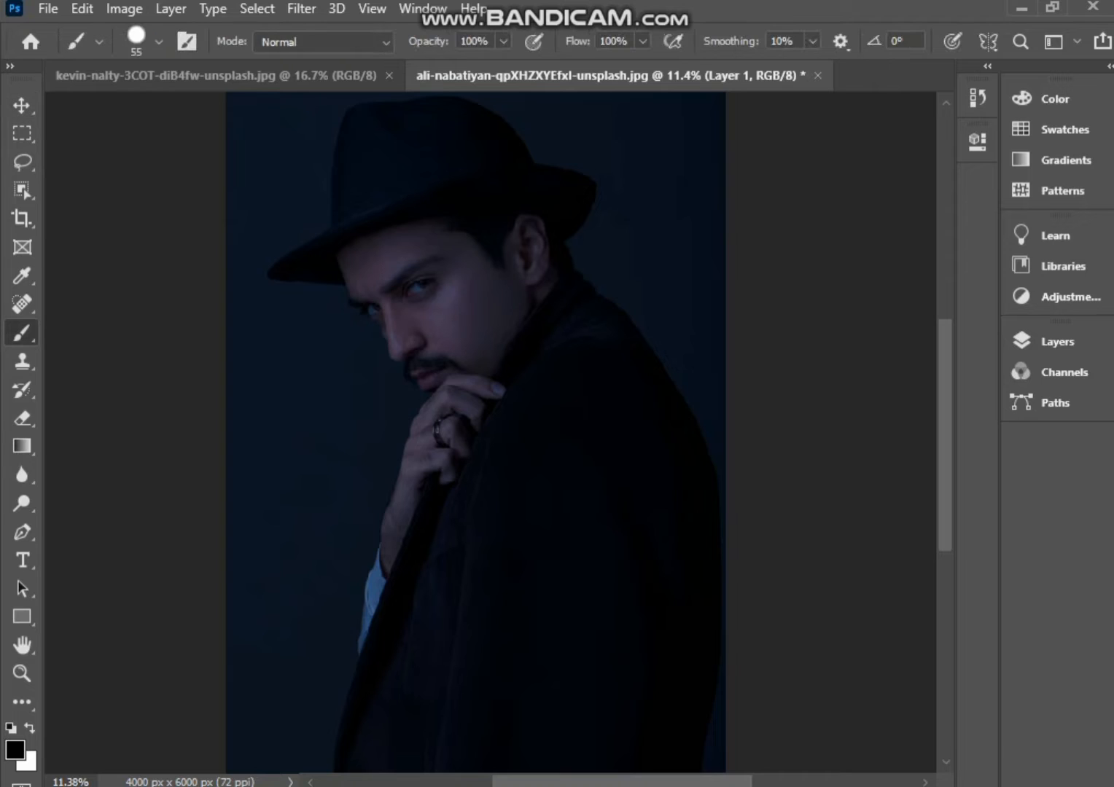
Step: Trace the coat's front edge with a Pen tool path, from below the hand past the blue sleeve to the image bottom
right_click(293, 328)
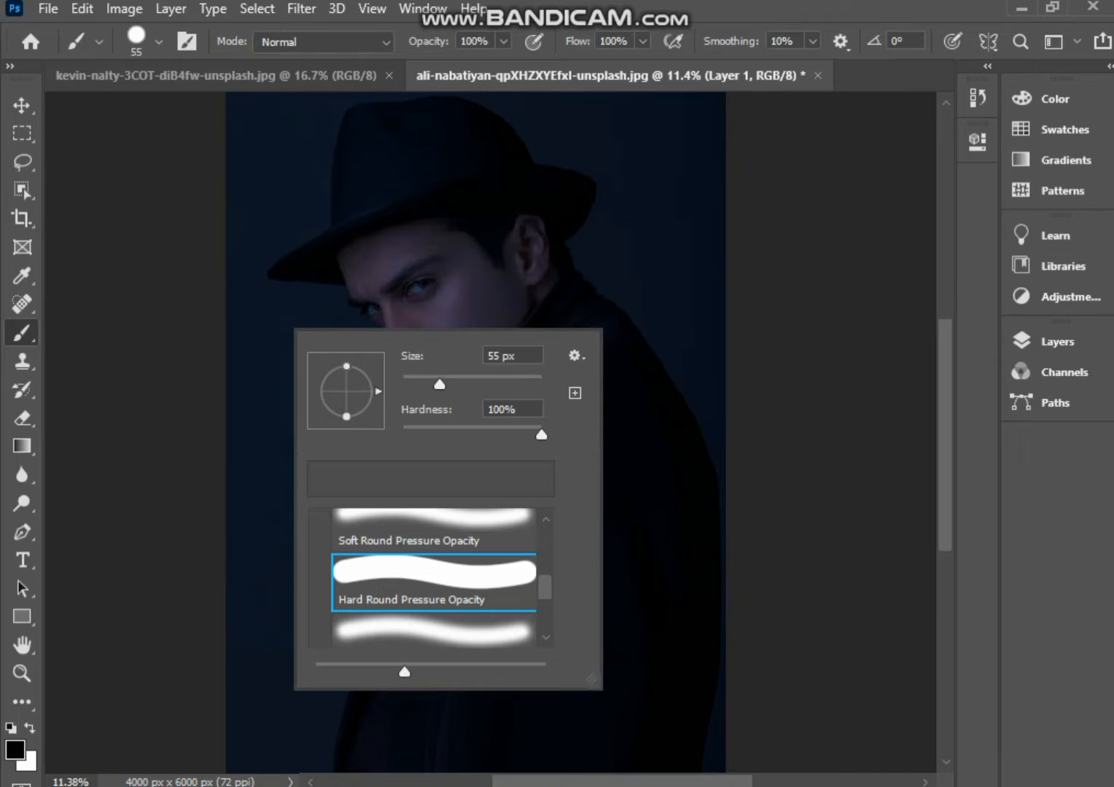
click(21, 532)
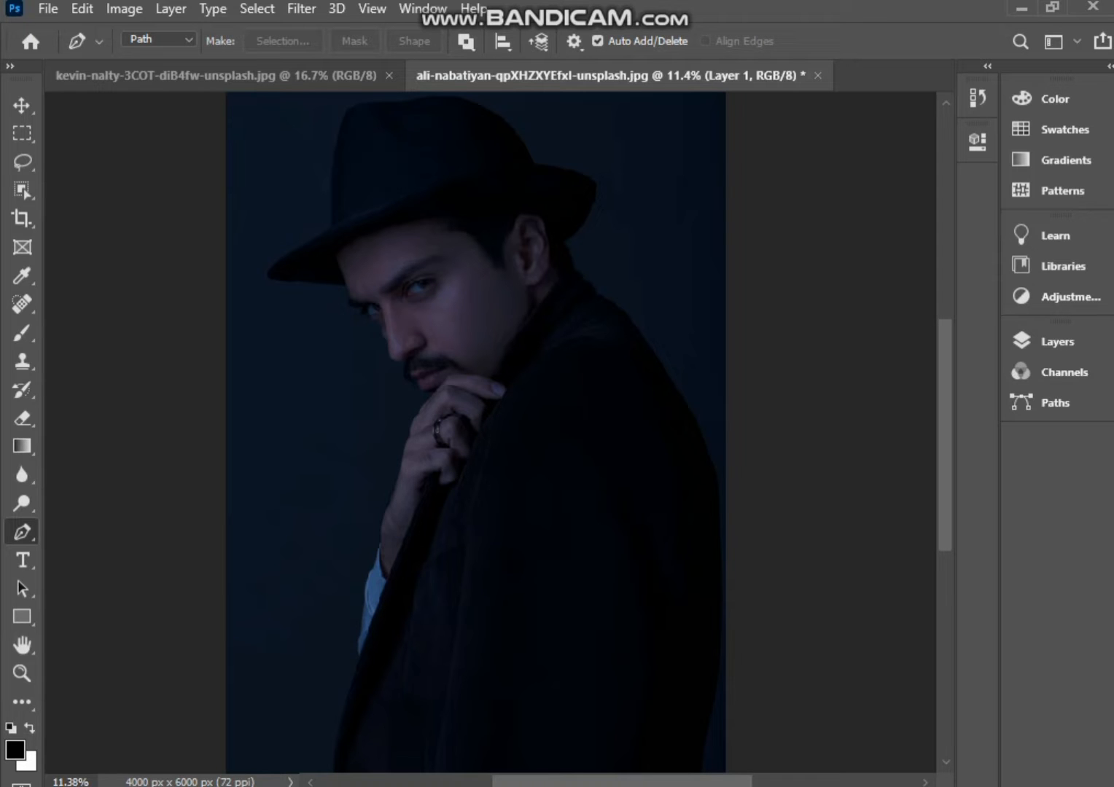
scroll(408, 517, up, 7)
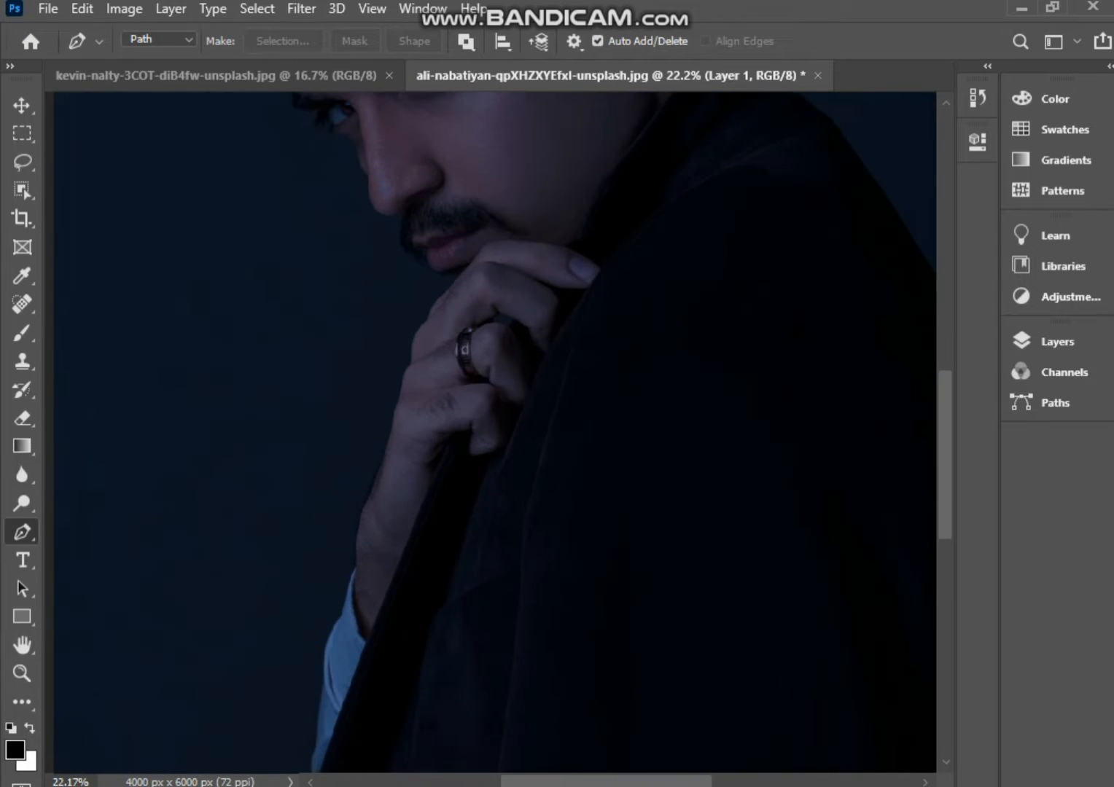
scroll(432, 478, up, 5)
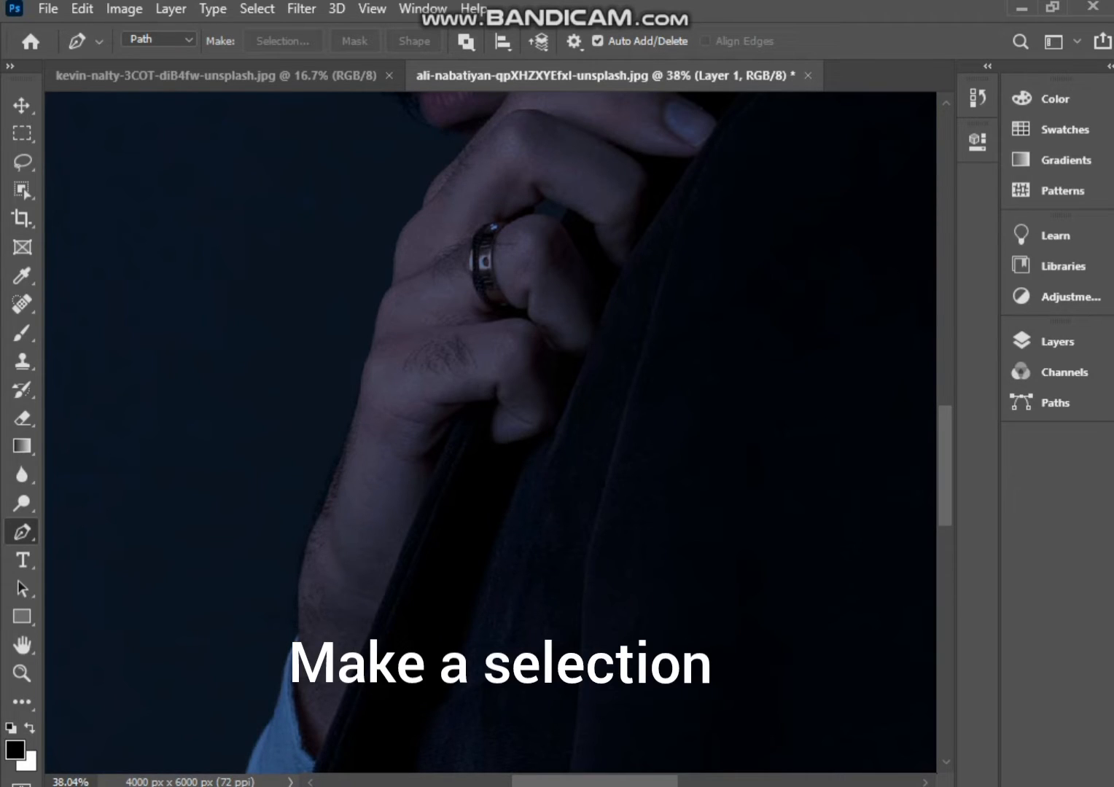
click(458, 413)
drag(408, 619, 532, 205)
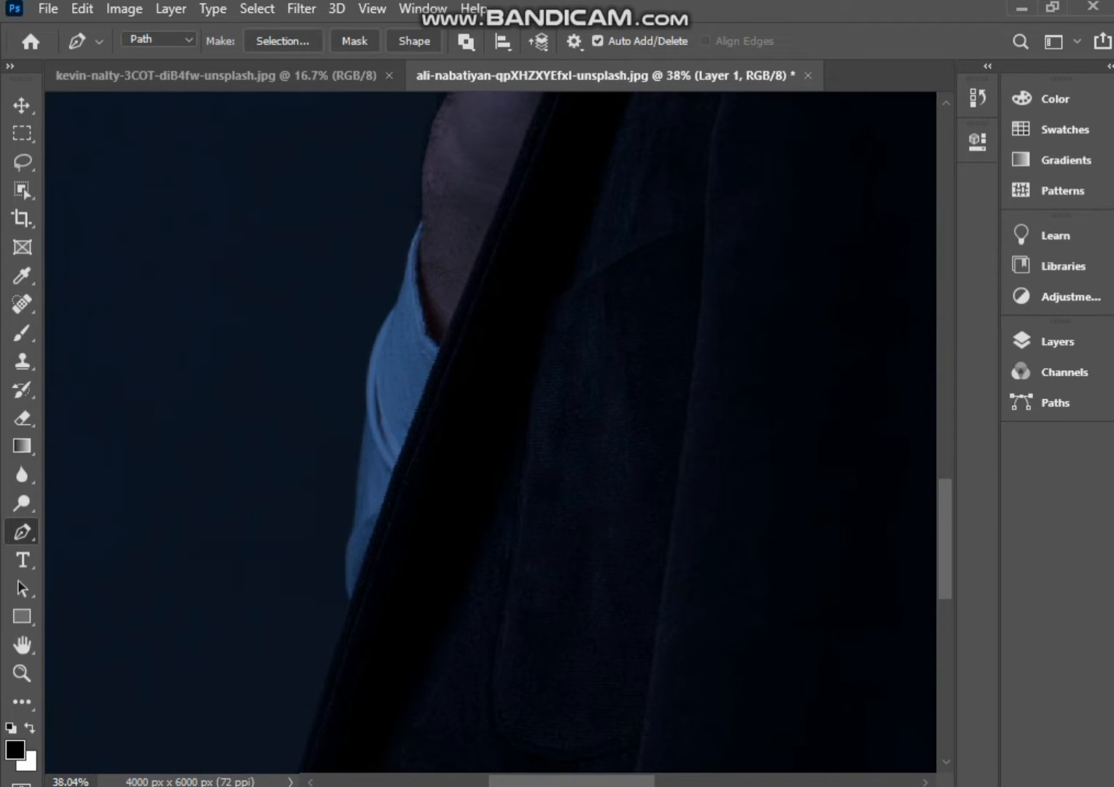
drag(393, 486, 388, 515)
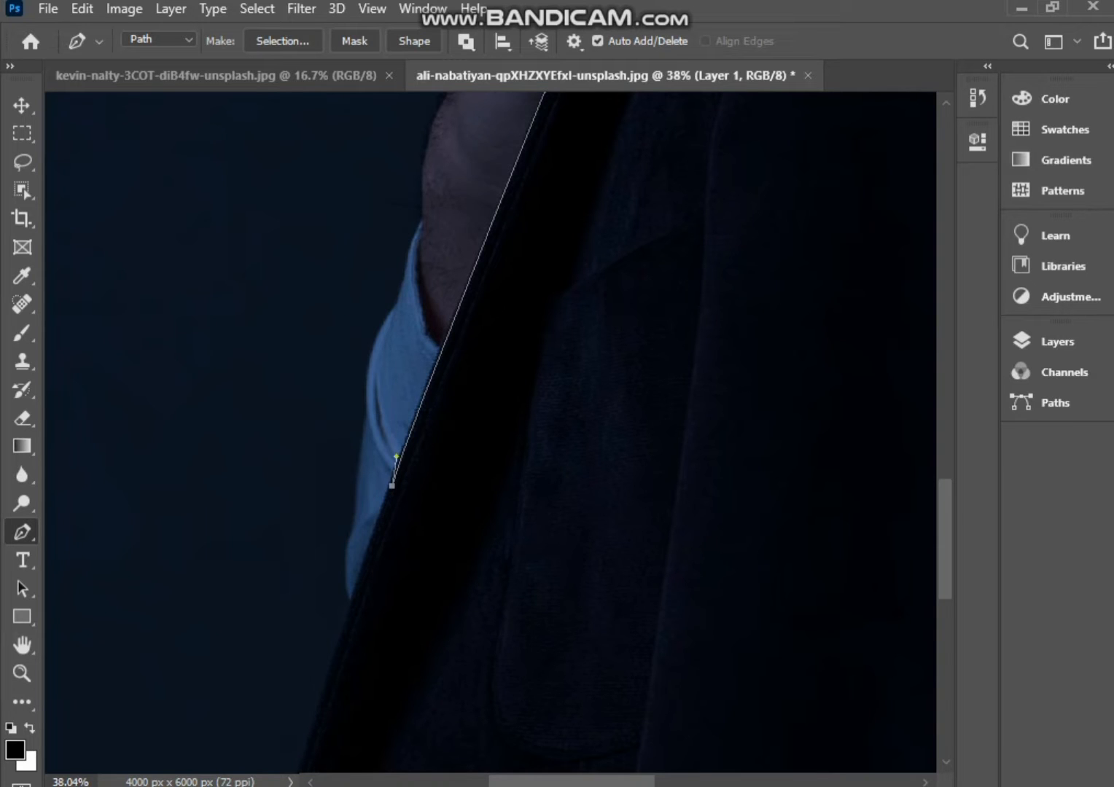
drag(387, 583, 559, 221)
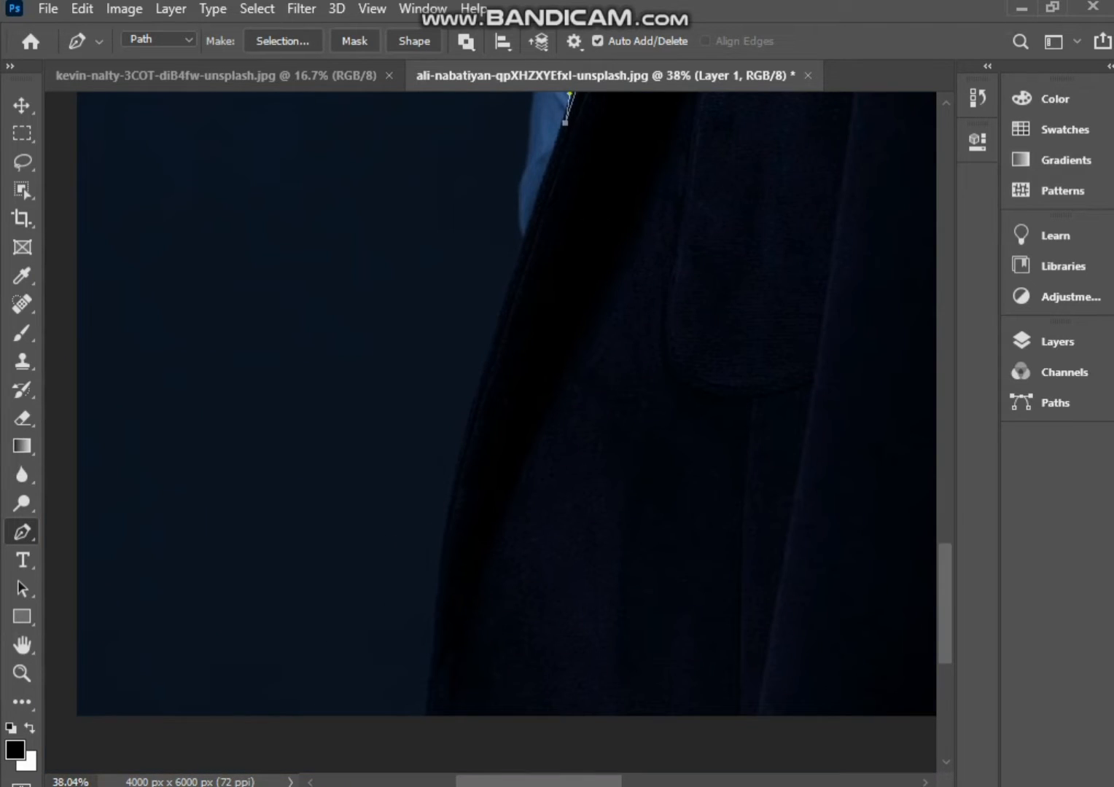
drag(435, 617, 430, 576)
Step: On a new layer, trace the coat's back edge with the Pen tool, up over the shoulder to the collar tip
click(1057, 341)
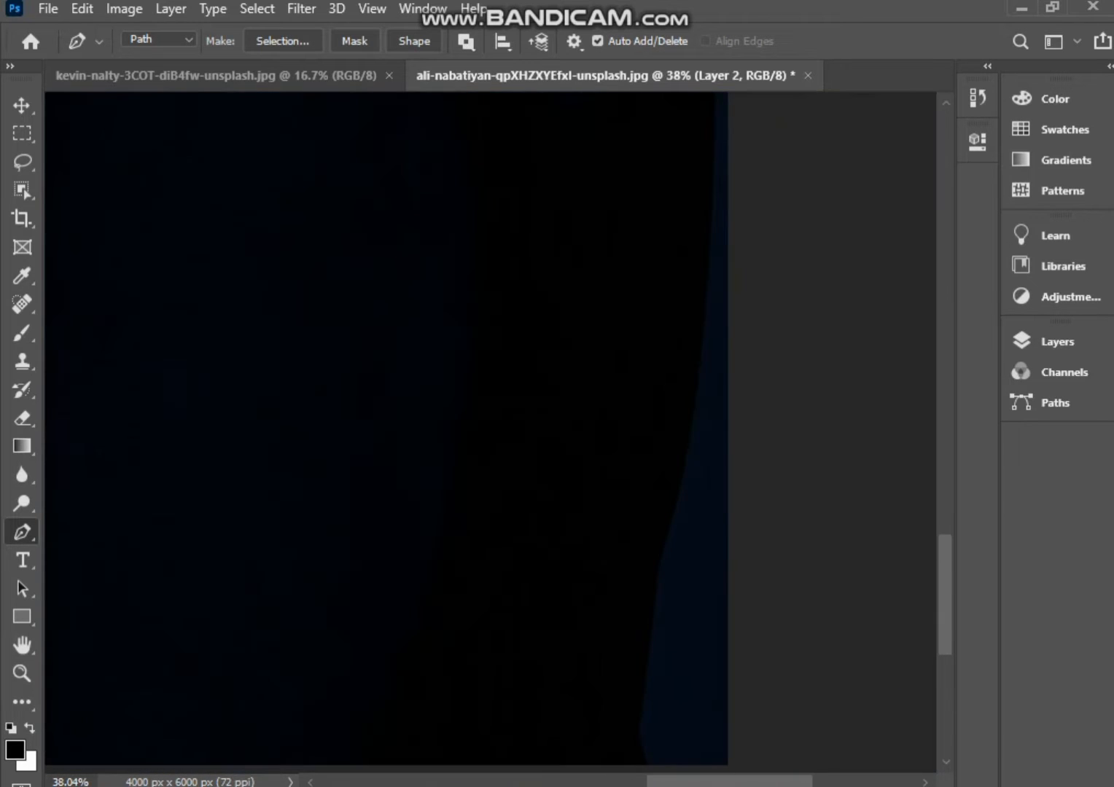
drag(681, 469, 693, 419)
drag(653, 378, 600, 675)
drag(597, 308, 679, 407)
click(576, 264)
drag(535, 235, 413, 124)
click(410, 133)
click(396, 132)
Step: Continue the path along the collar's front edge down to the hand and place an anchor between the fingers
drag(190, 372, 178, 424)
key(ctrl+z)
drag(276, 259, 264, 293)
drag(188, 367, 184, 388)
drag(137, 474, 114, 504)
drag(113, 504, 342, 322)
click(258, 432)
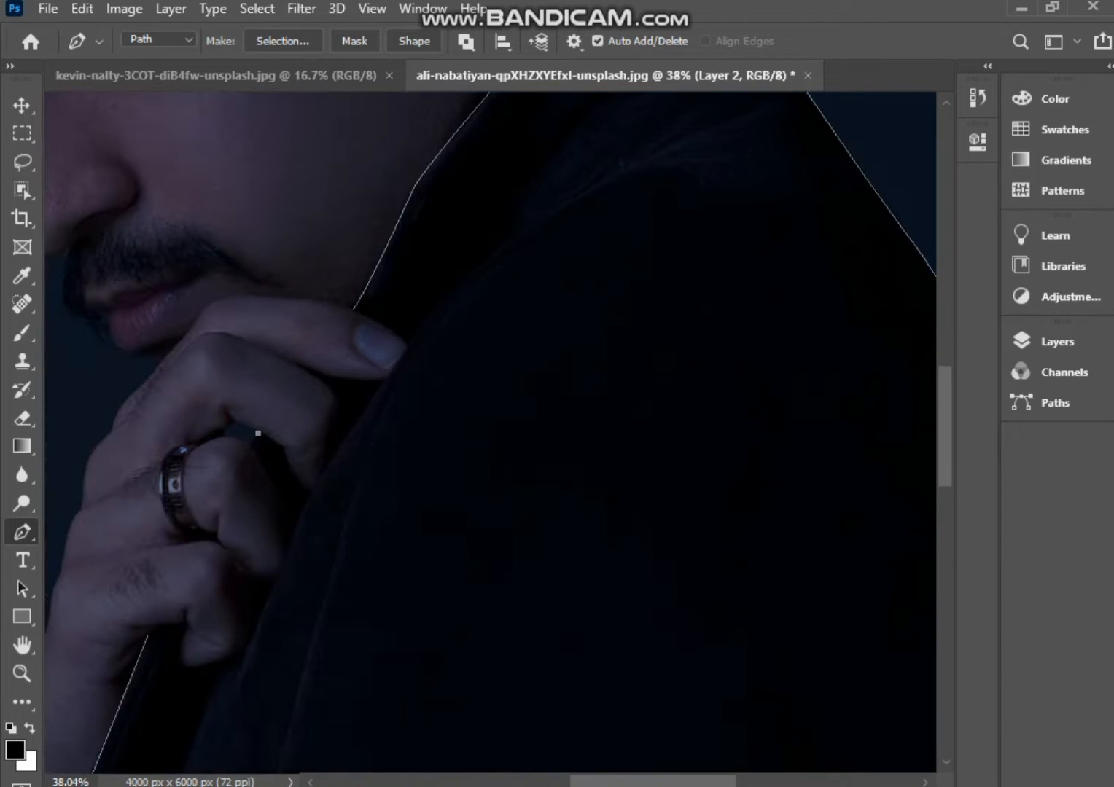
Step: On a new layer, trace a curved path along the hat's front brim and up over the front of the crown
scroll(255, 442, up, 11)
scroll(490, 431, left, 5)
scroll(490, 432, down, 5)
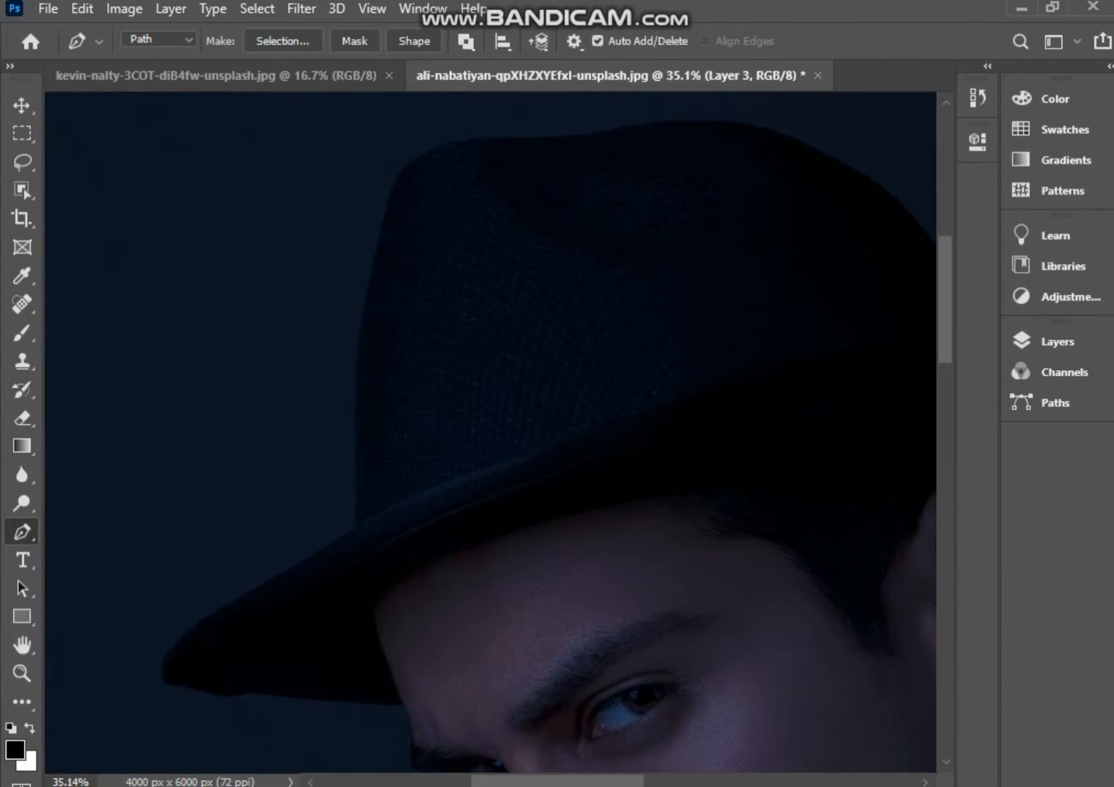
click(404, 706)
drag(356, 530, 716, 346)
alt+click(356, 530)
drag(401, 171, 458, 141)
alt+click(402, 171)
drag(528, 141, 624, 155)
drag(515, 248, 559, 247)
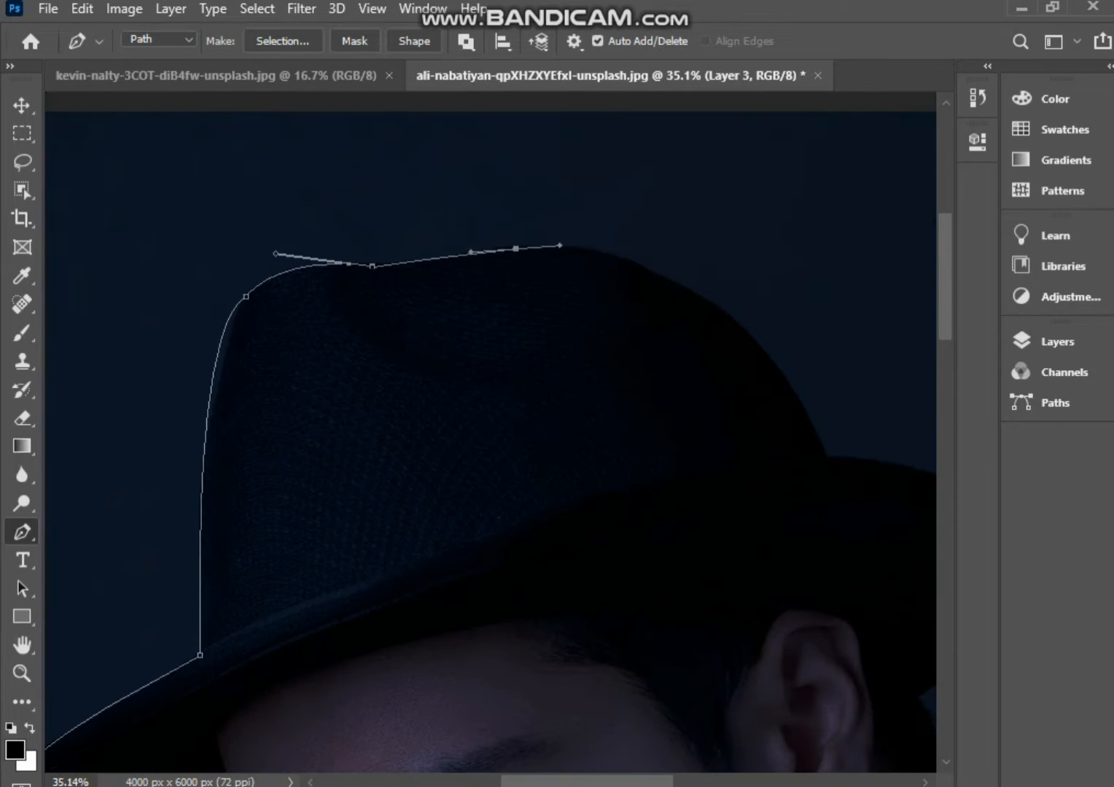
Step: Extend the hat path down the back of the crown and around the rear brim, ending behind the ear
alt+click(516, 248)
drag(678, 285, 749, 337)
drag(827, 457, 899, 609)
alt+click(827, 457)
drag(828, 457, 467, 436)
drag(664, 515, 682, 584)
drag(557, 676, 436, 766)
alt+click(557, 677)
scroll(620, 619, down, 10)
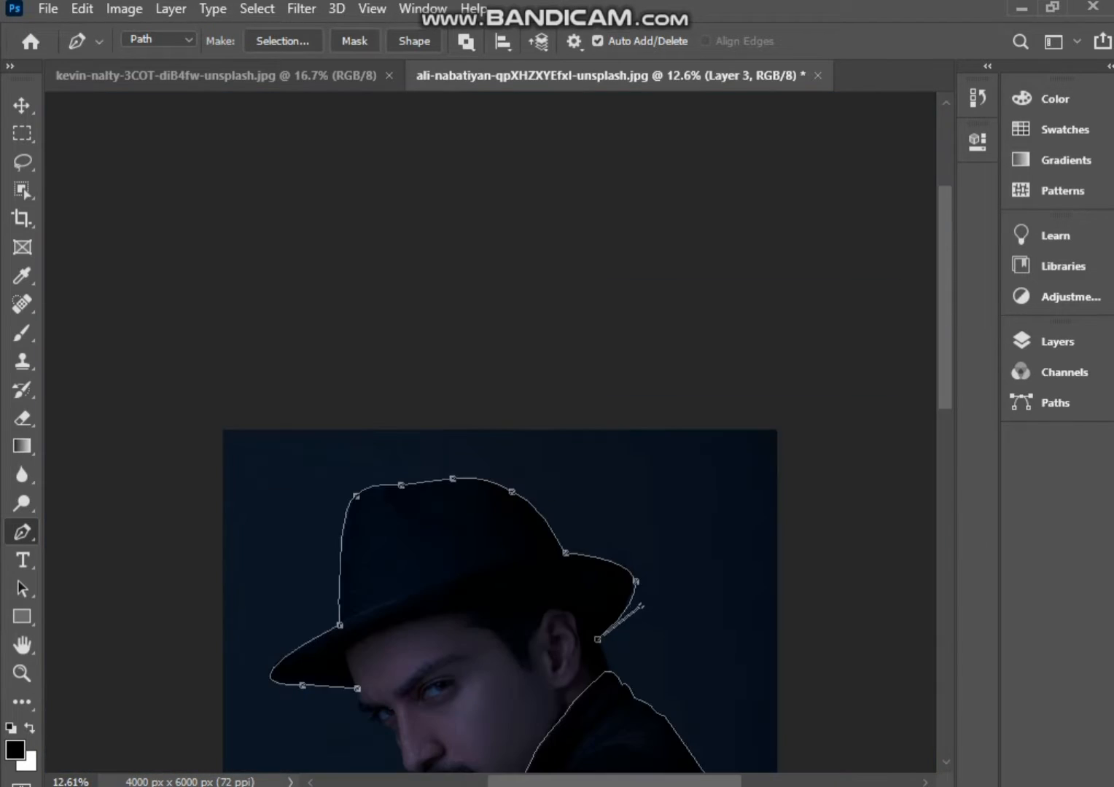
key(ctrl+z)
scroll(561, 663, up, 13)
alt+click(685, 581)
Step: Merge Layer 1, Layer 2 and Layer 3 into a single layer
click(1056, 342)
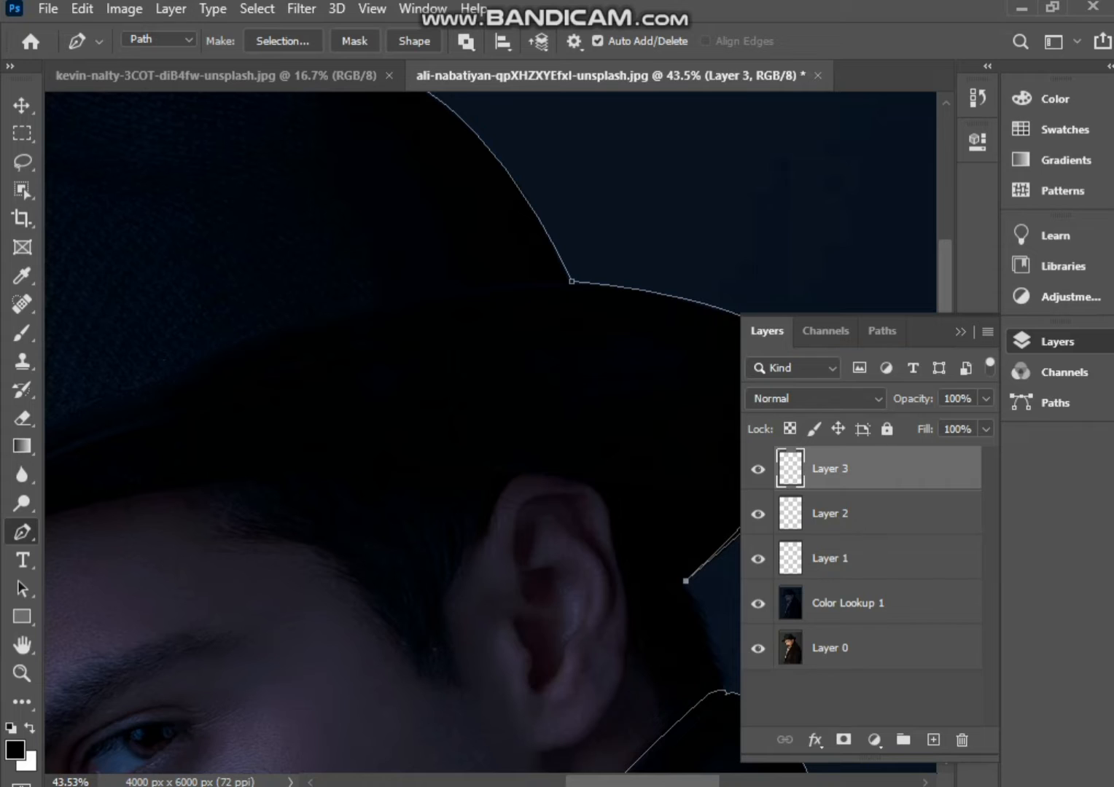
shift+click(860, 560)
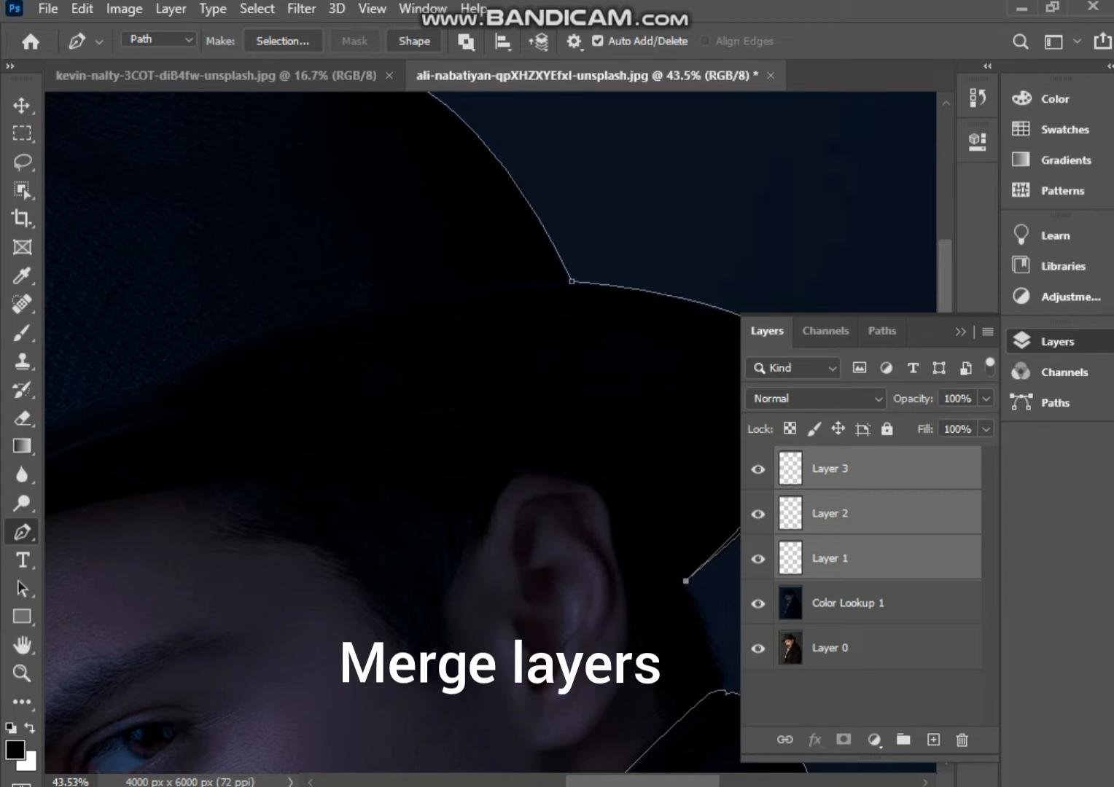
key(ctrl+e)
click(1056, 342)
scroll(590, 321, down, 15)
scroll(590, 320, up, 1)
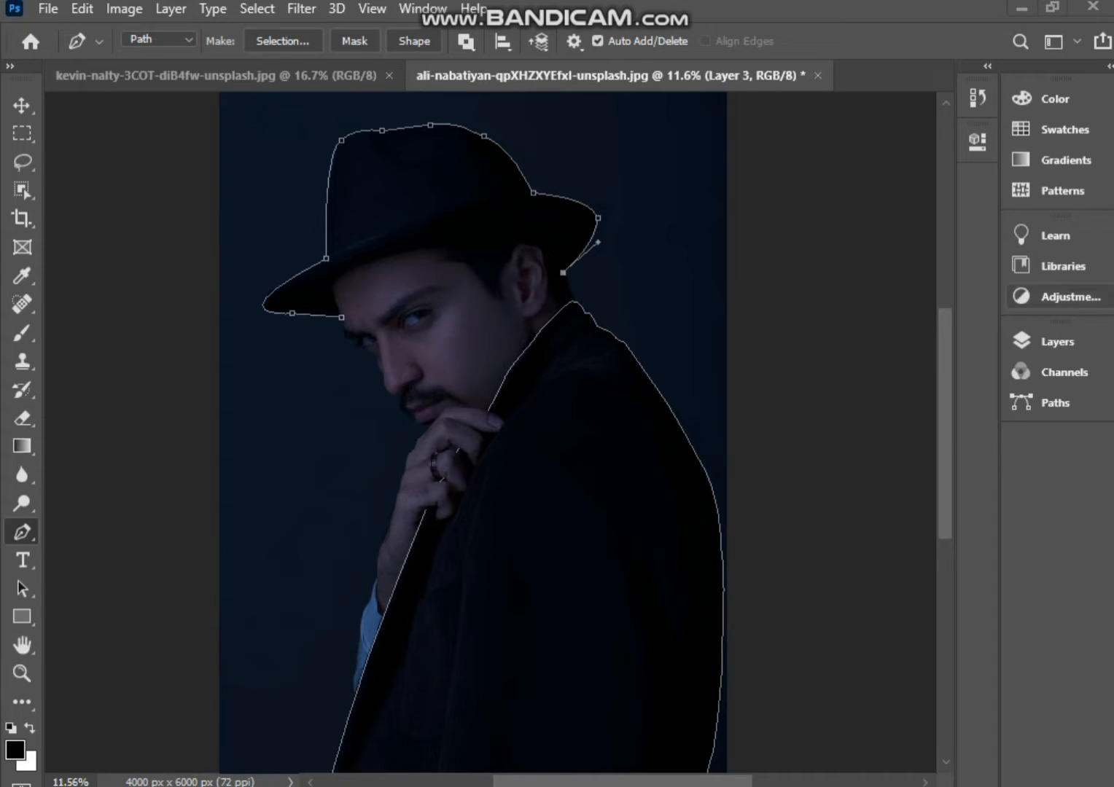
click(1056, 342)
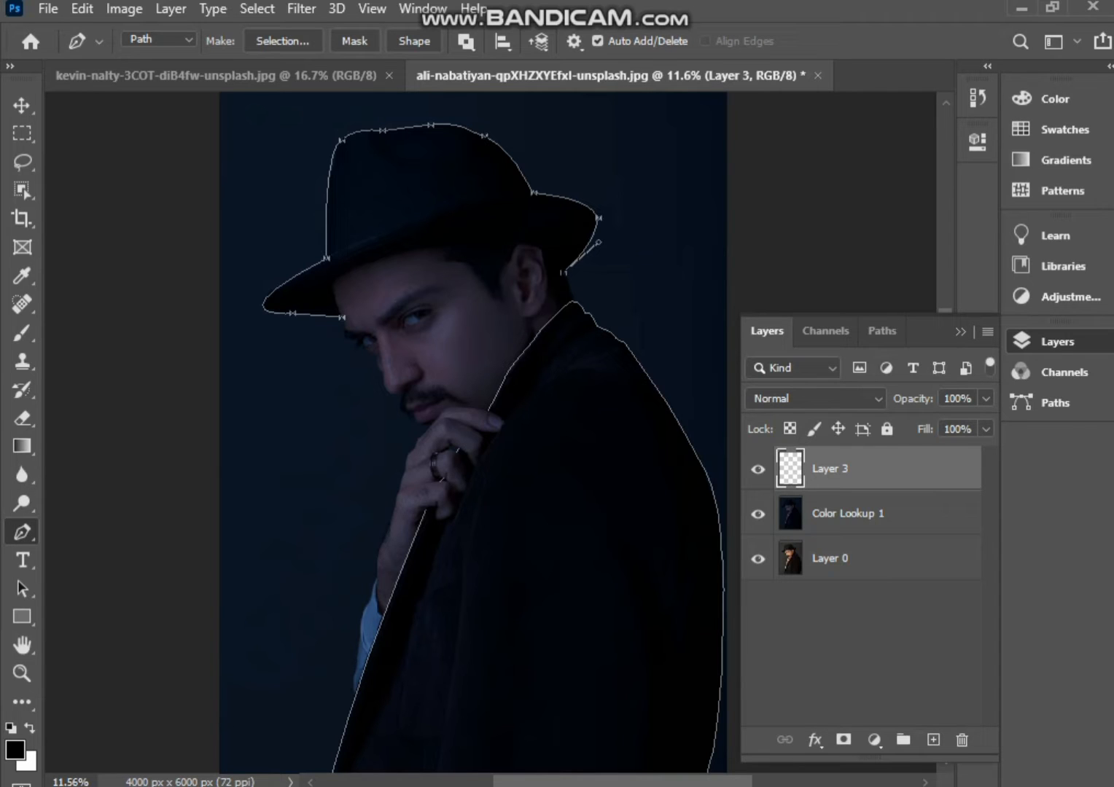
click(1056, 342)
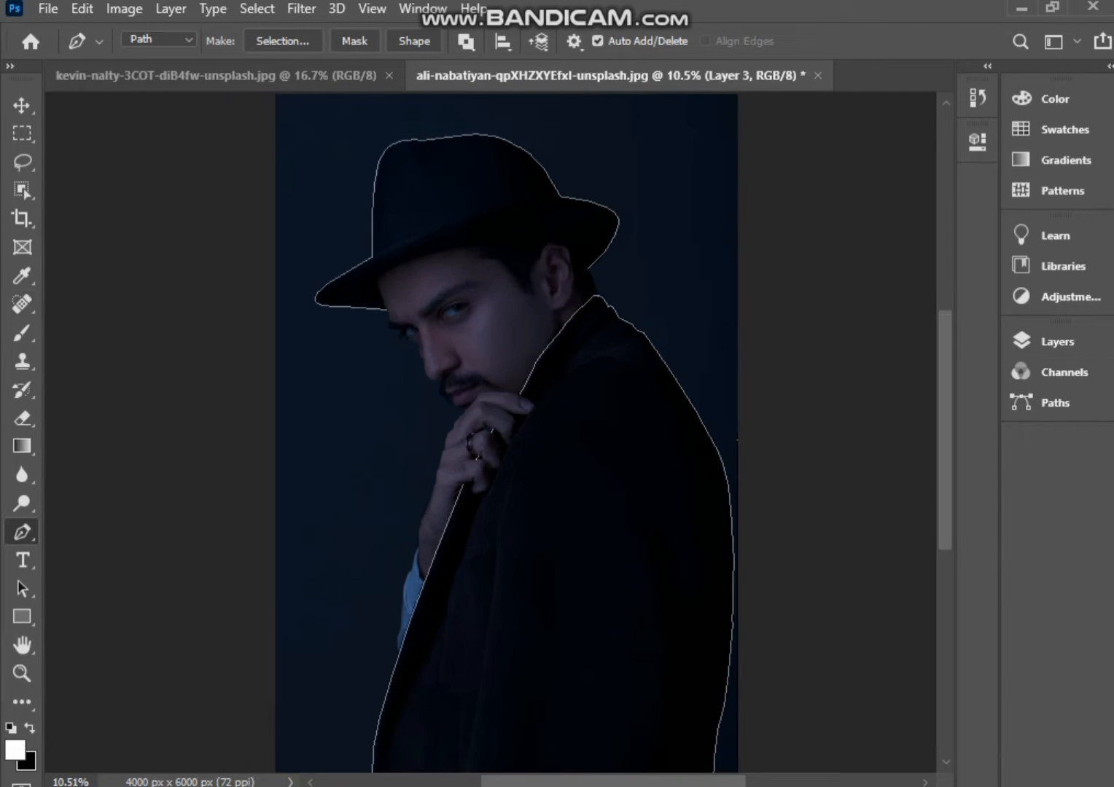
Step: Set the Hard Round Pressure Opacity brush to a size of 28 px
key(b)
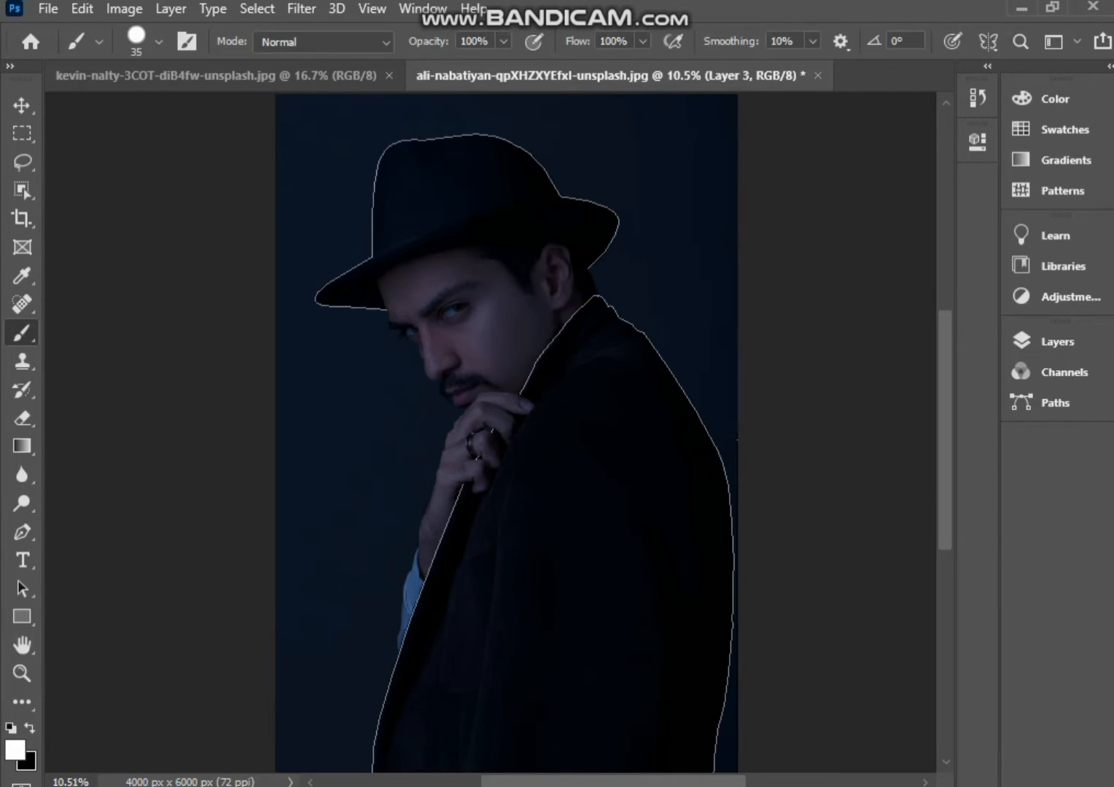
right_click(333, 235)
scroll(536, 264, down, 5)
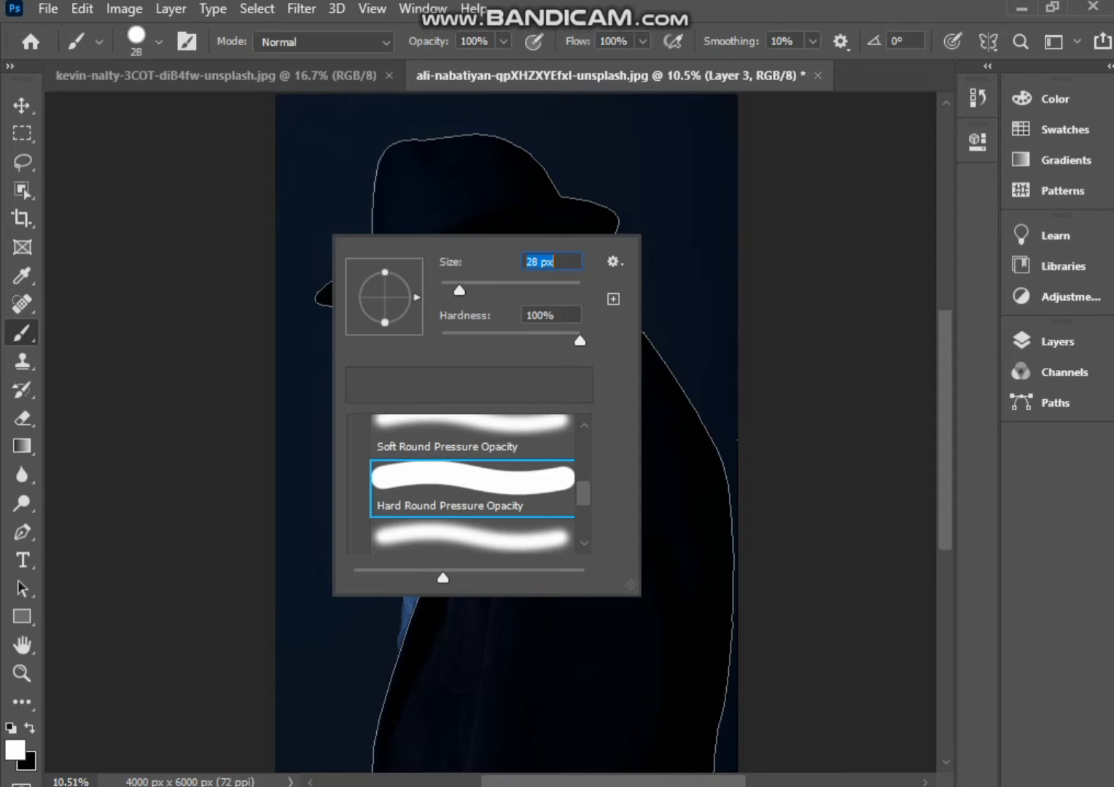
key(Return)
Step: Stroke the hat and coat path in white using the Brush, with Simulate Pressure off
click(22, 533)
right_click(371, 253)
click(437, 432)
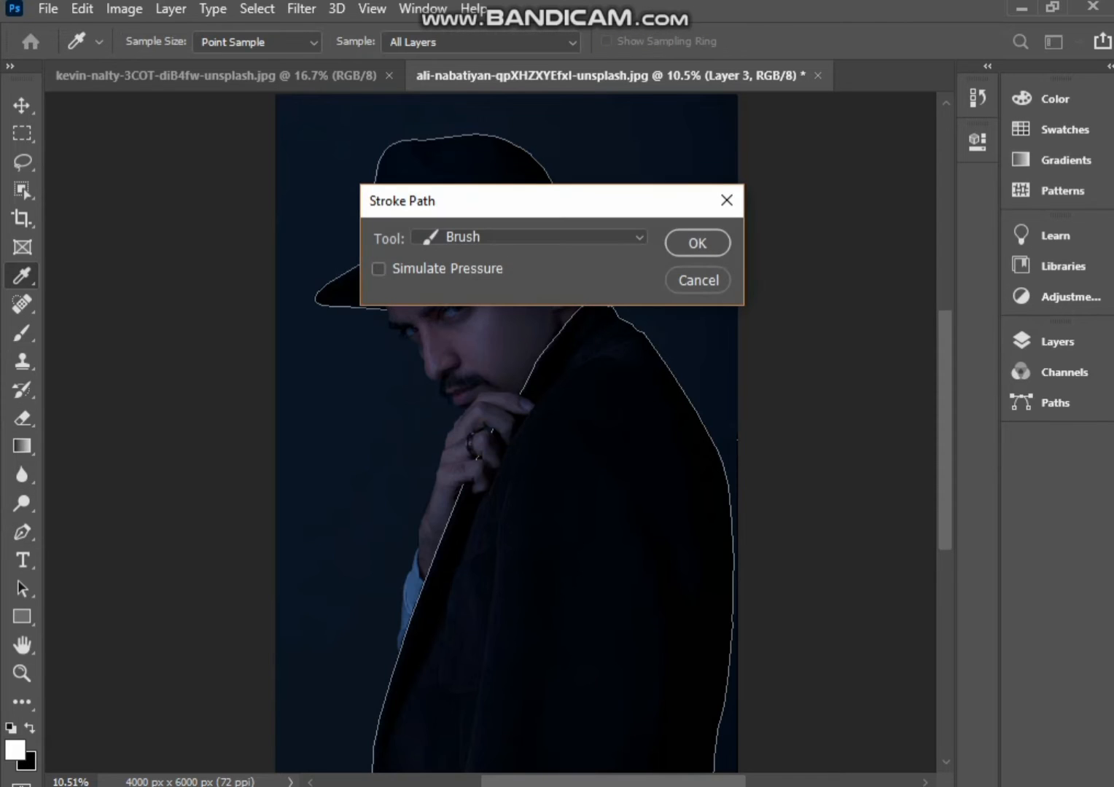
key(Return)
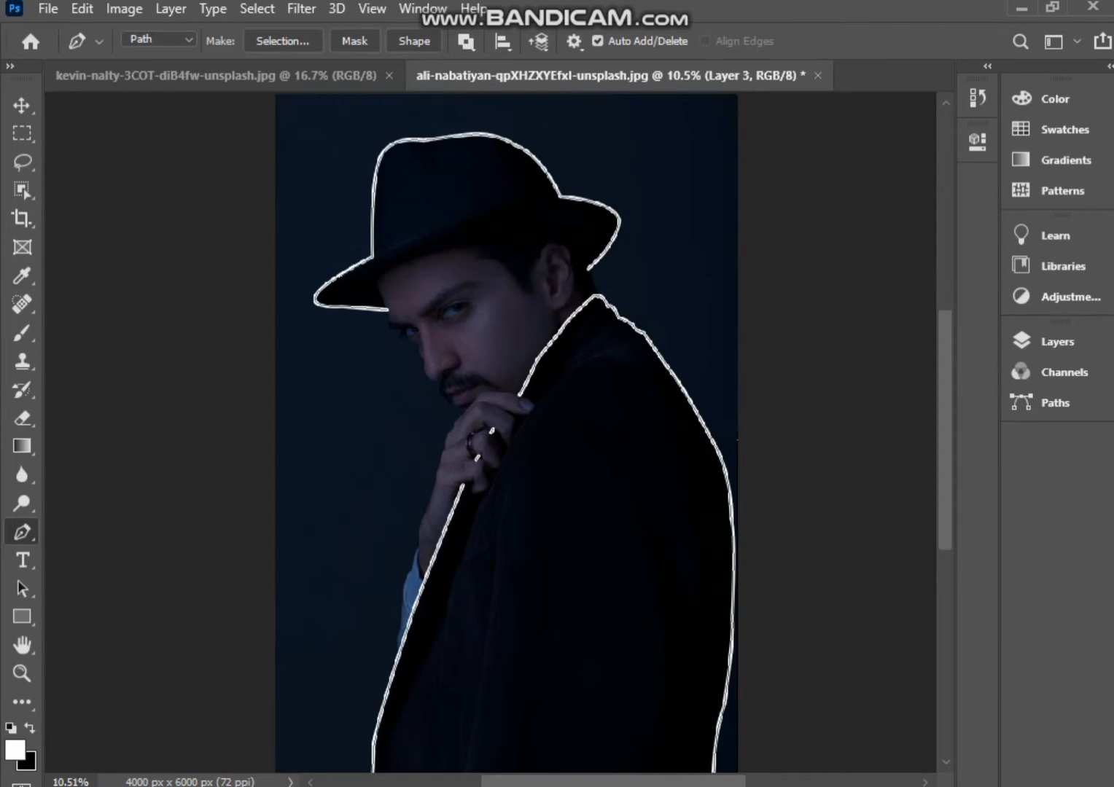
scroll(576, 350, down, 2)
scroll(576, 350, up, 3)
scroll(576, 350, down, 3)
scroll(576, 350, up, 1)
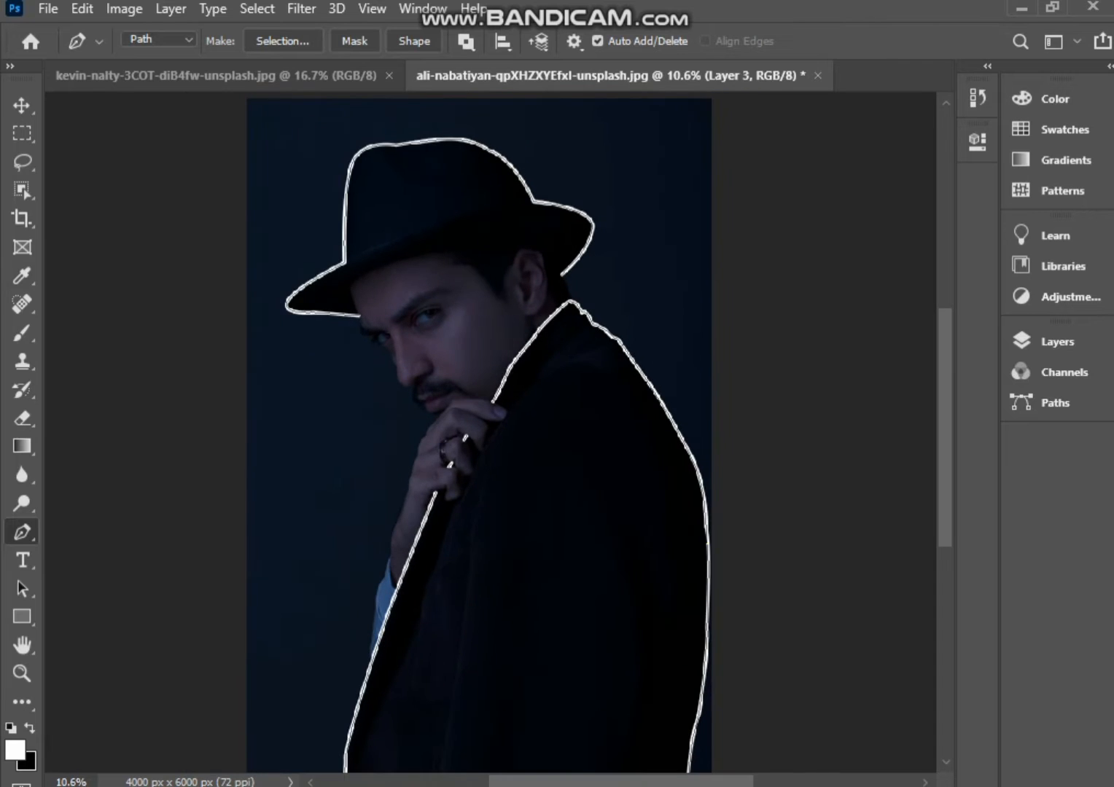
Step: Delete the path around the hat and coat and switch to the Move tool
right_click(502, 305)
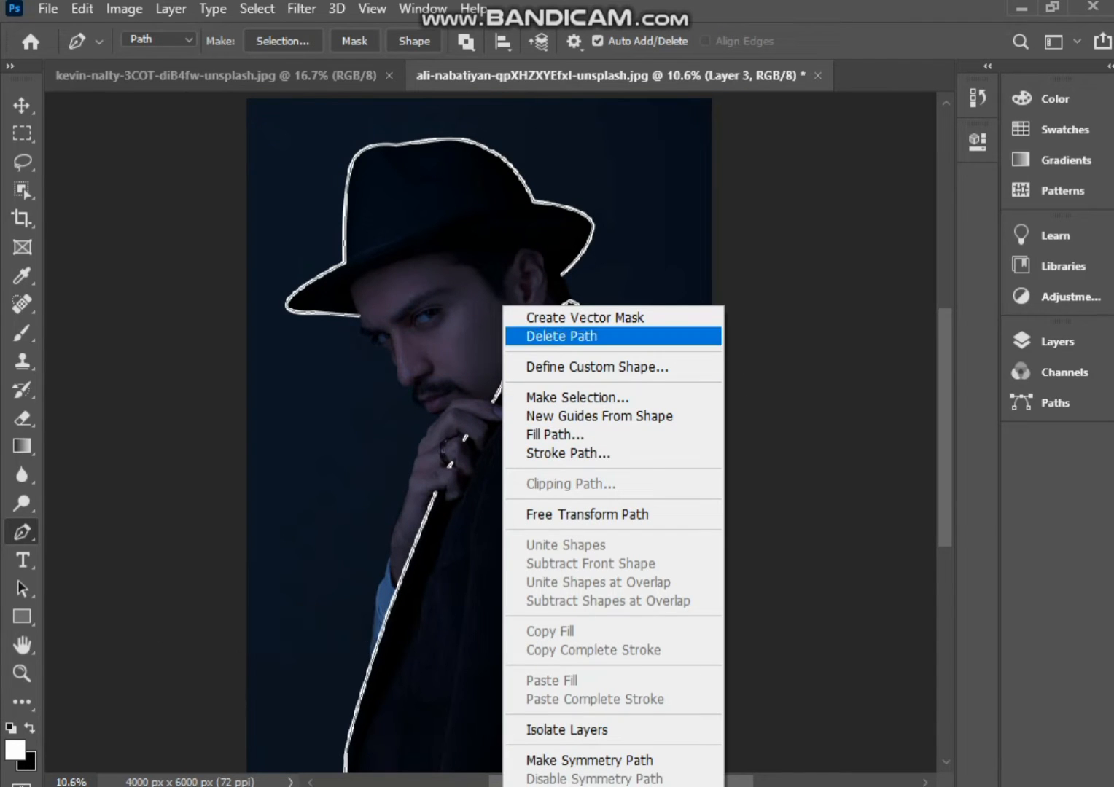
click(561, 337)
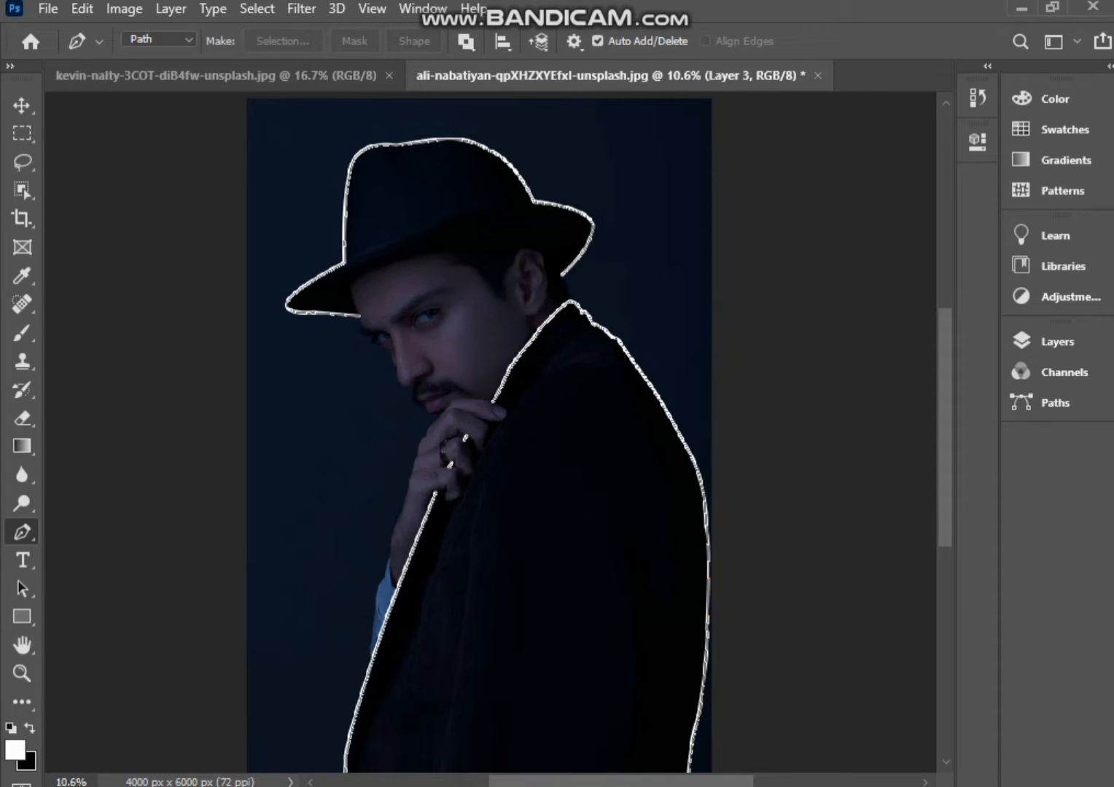
right_click(435, 305)
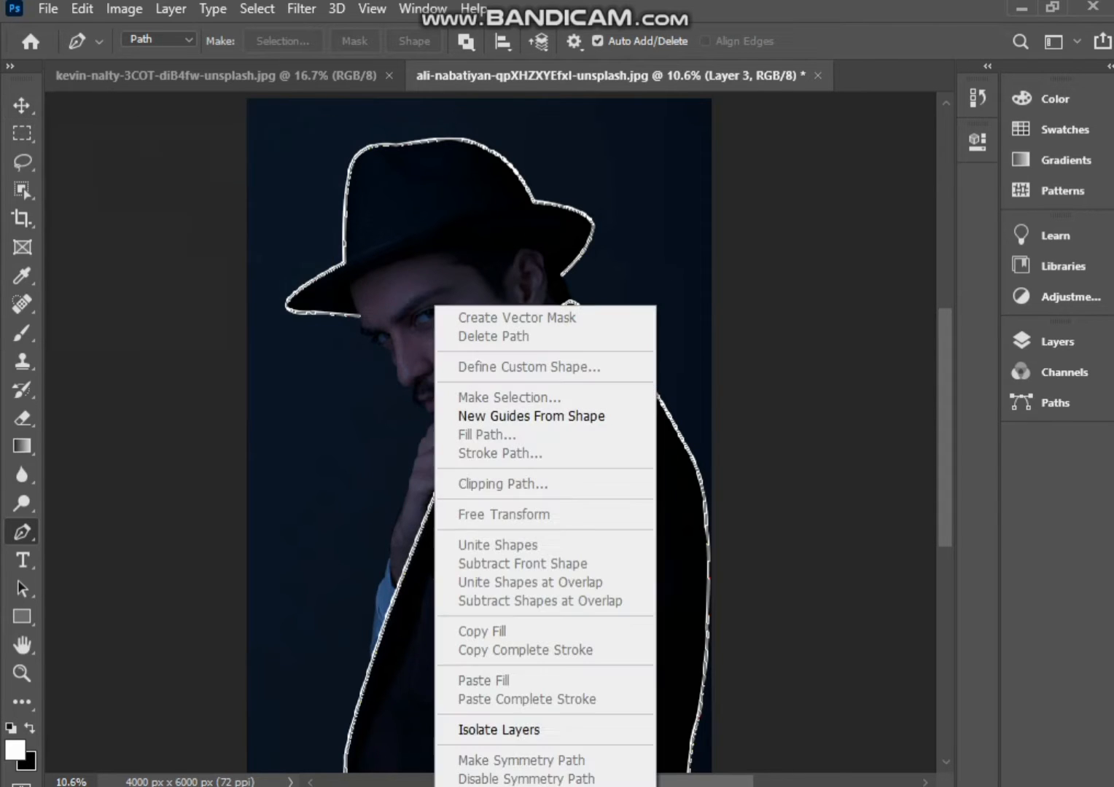
key(Escape)
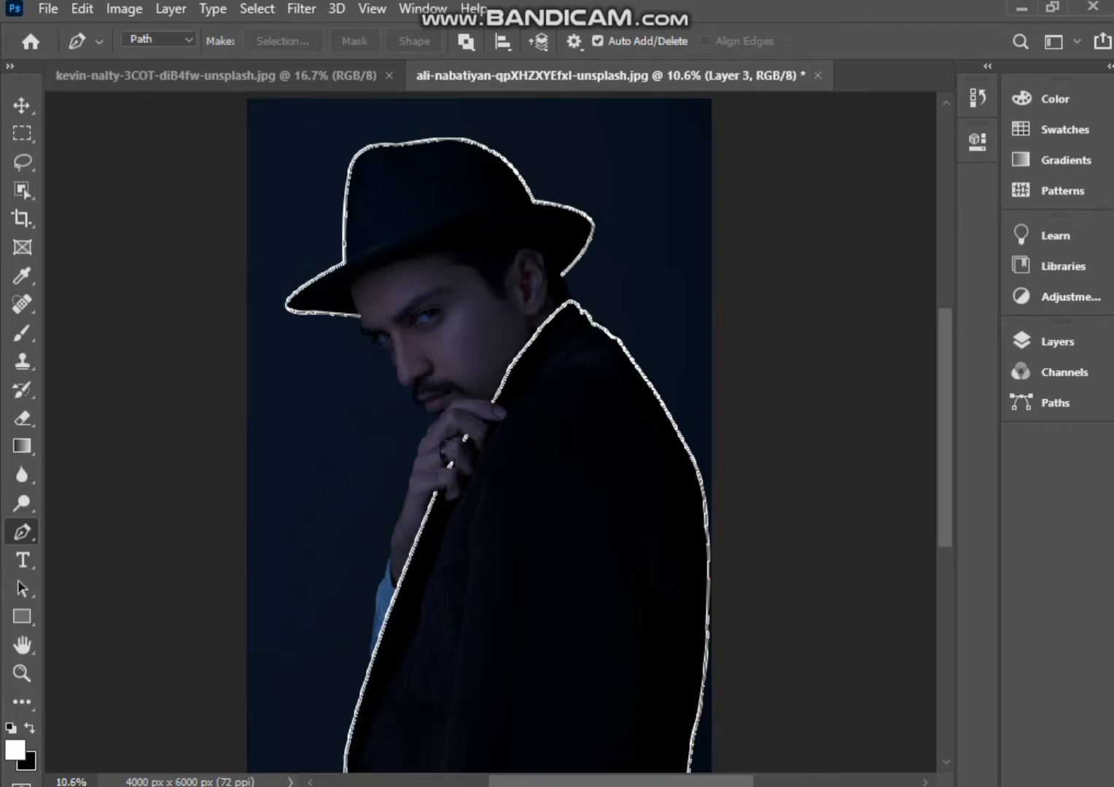
click(22, 105)
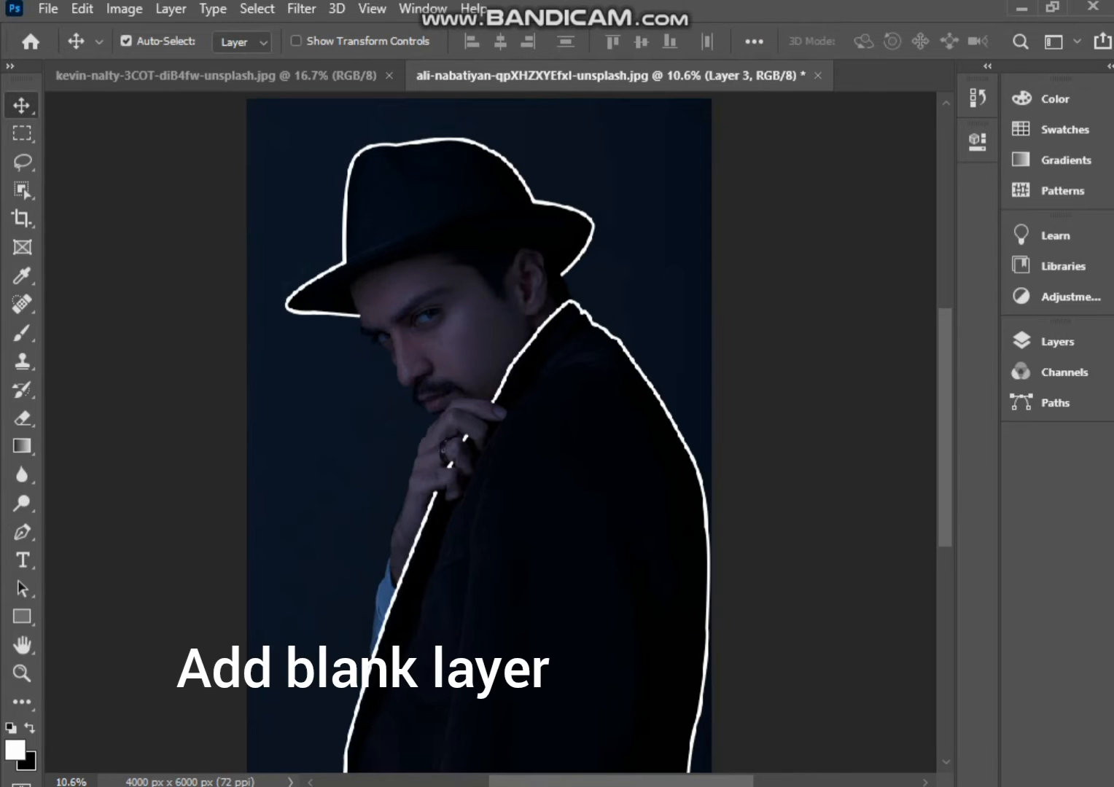
Step: Add a new blank layer above the layer holding the white outline
click(1056, 341)
click(932, 740)
click(961, 332)
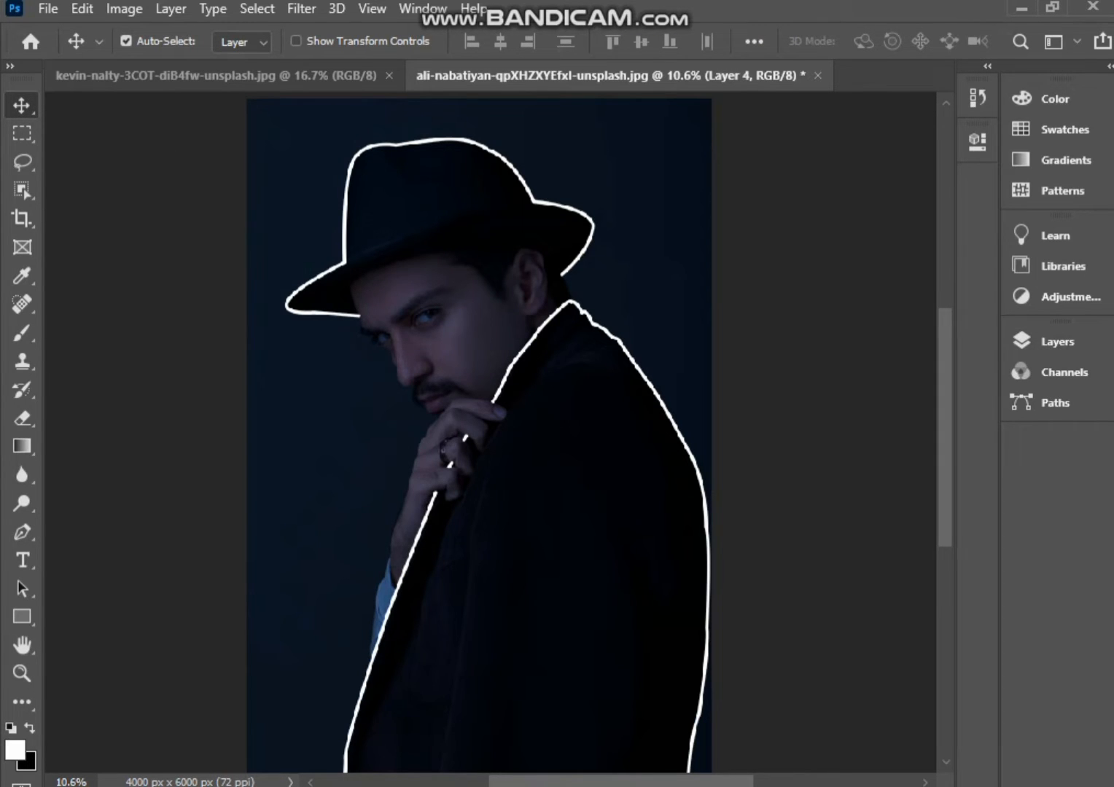
click(1056, 341)
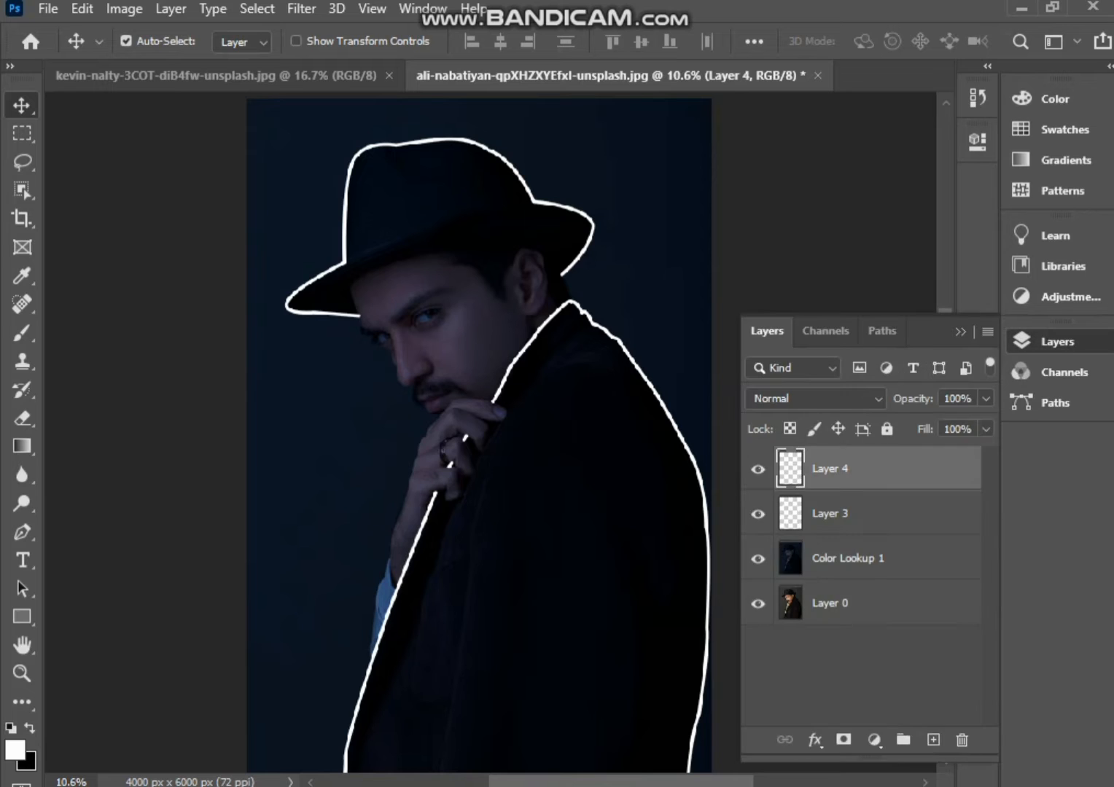
click(1056, 341)
Step: Change the foreground colour to a bright magenta pink
click(16, 750)
click(576, 191)
mouse_move(542, 152)
mouse_down()
mouse_move(576, 197)
mouse_move(576, 186)
mouse_up()
key(Return)
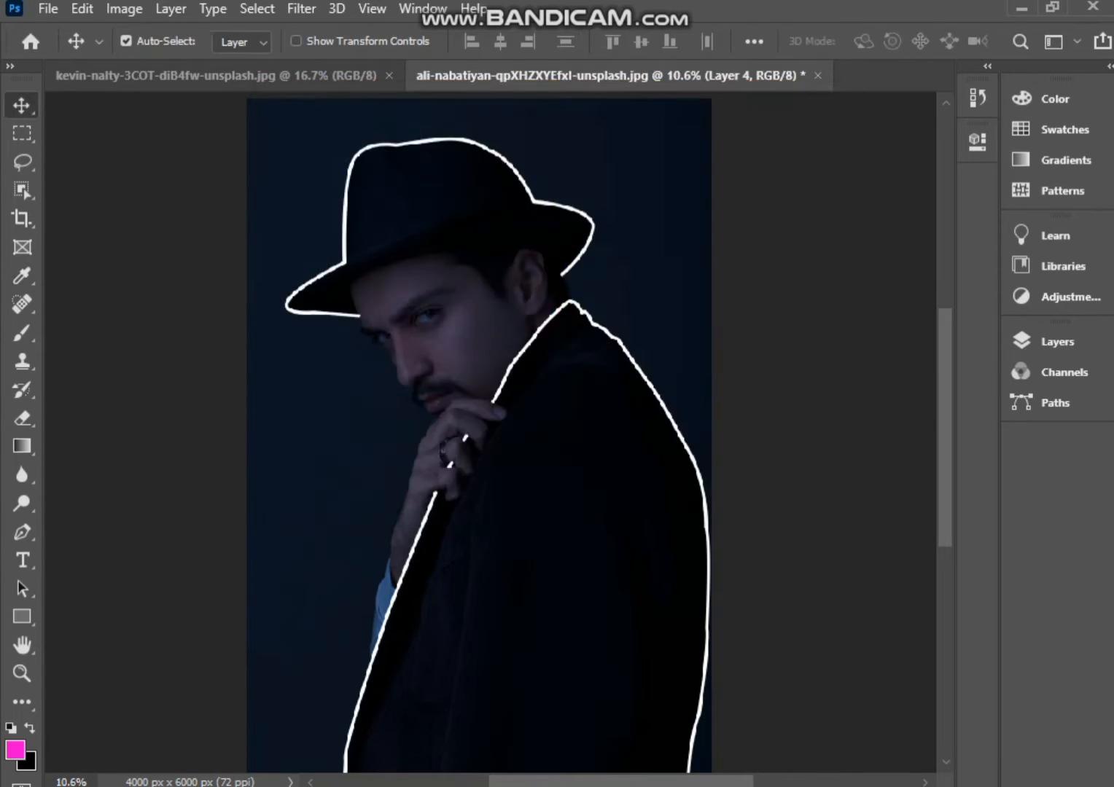
Step: Activate the Brush tool and set the new blank layer's blend mode to Linear Dodge (Add)
key(b)
click(1056, 341)
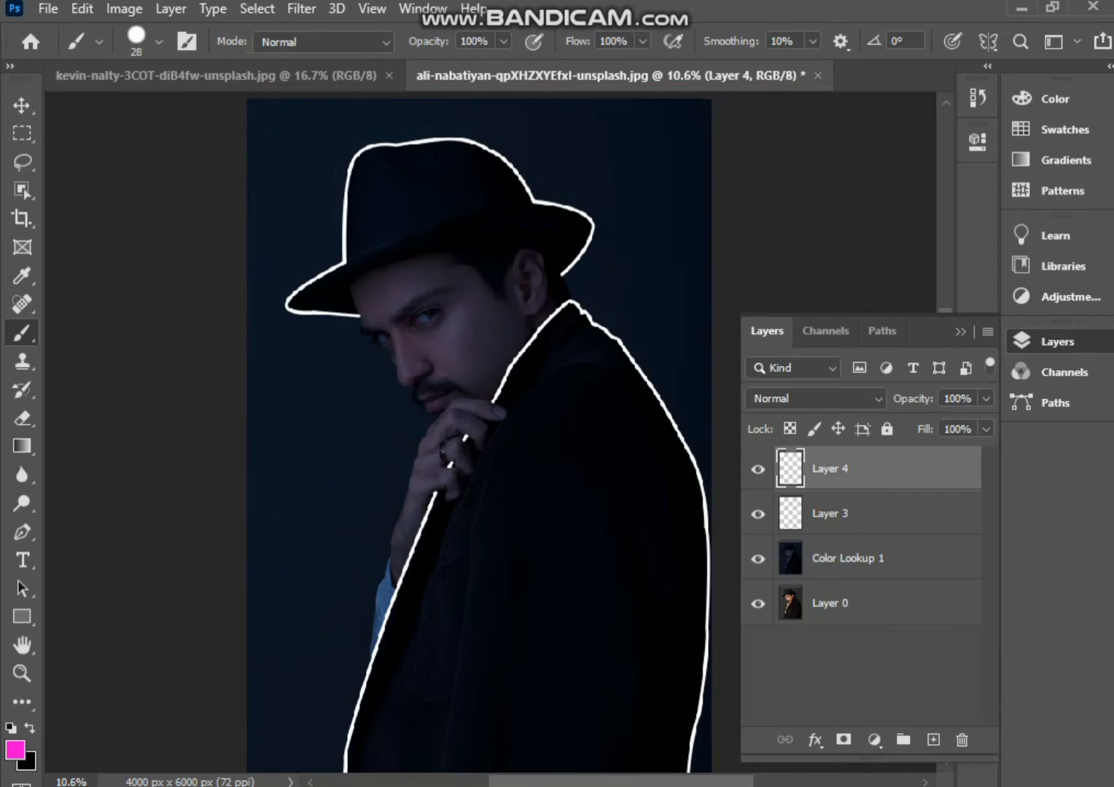
click(818, 399)
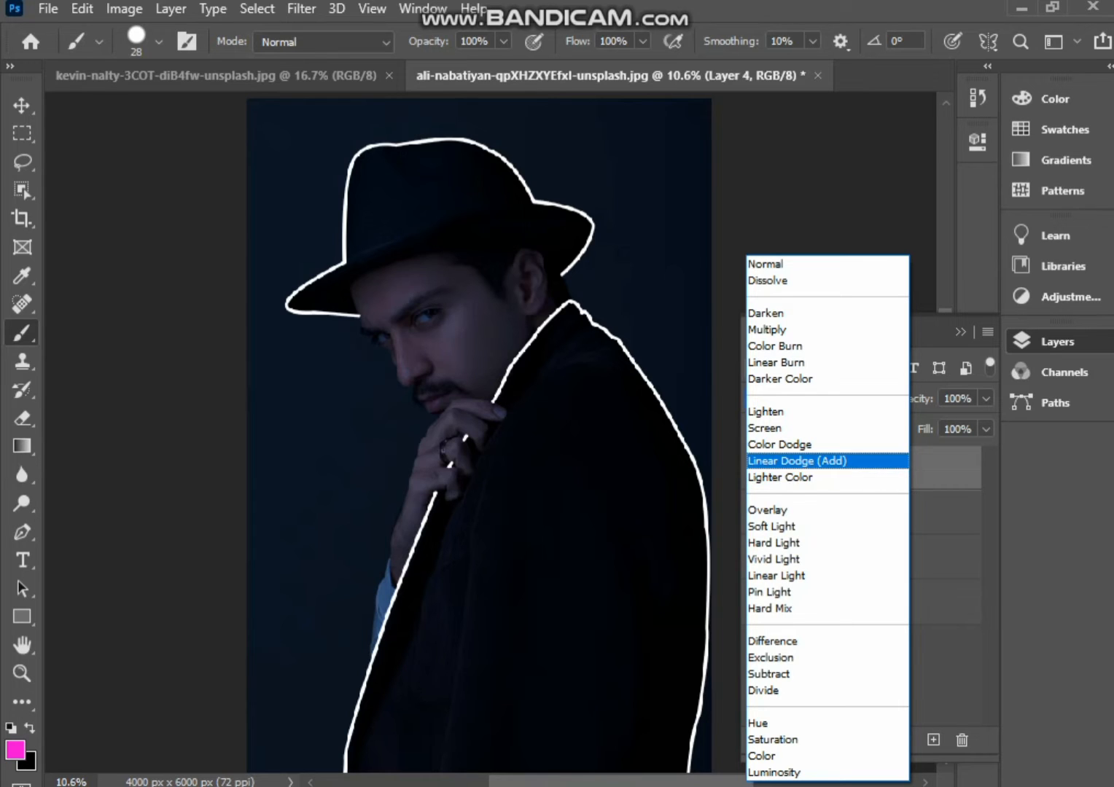
key(Return)
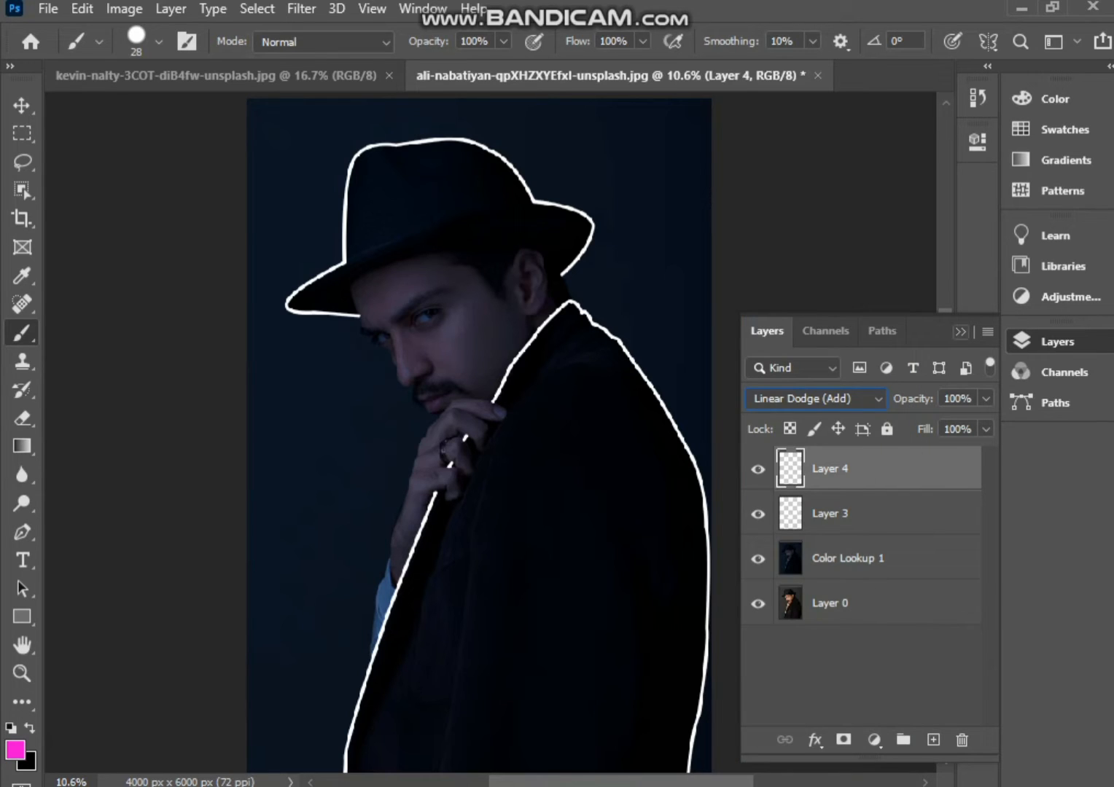
click(961, 332)
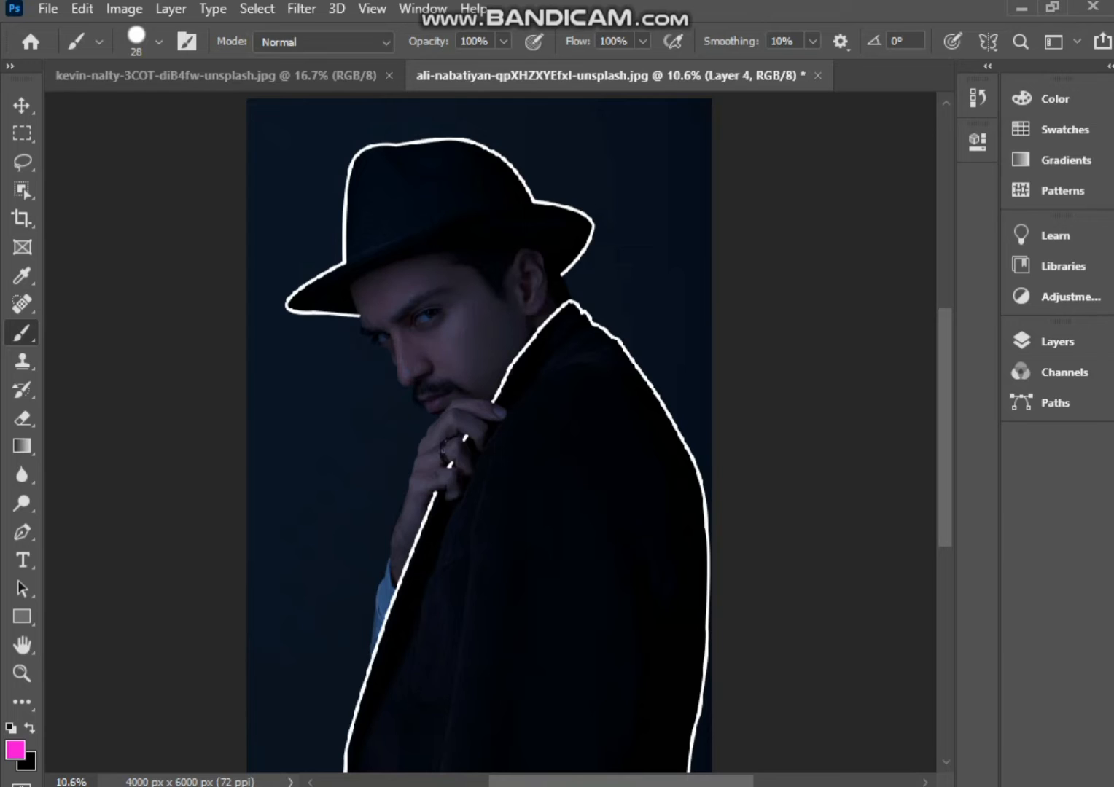
Step: Switch to the Soft Round Pressure Opacity brush with 0% hardness and enlarge it to 141 px
right_click(318, 273)
double_click(460, 560)
right_click(386, 308)
click(637, 499)
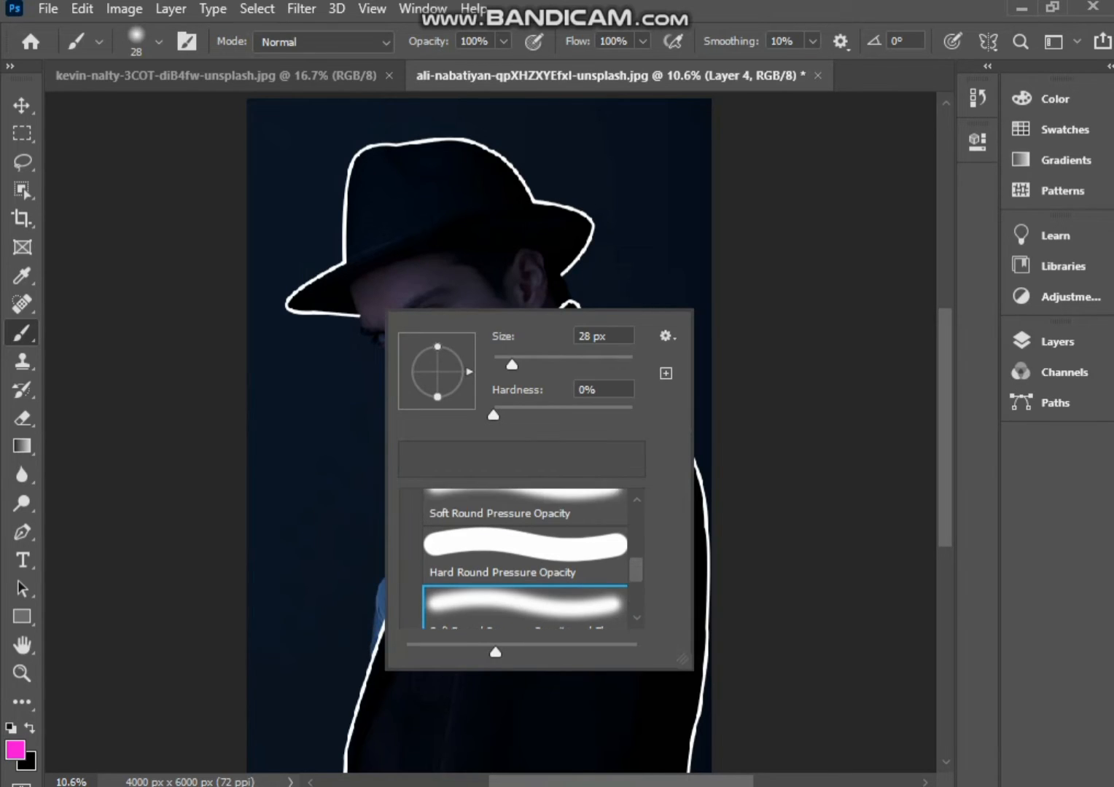
click(637, 500)
click(554, 516)
click(637, 499)
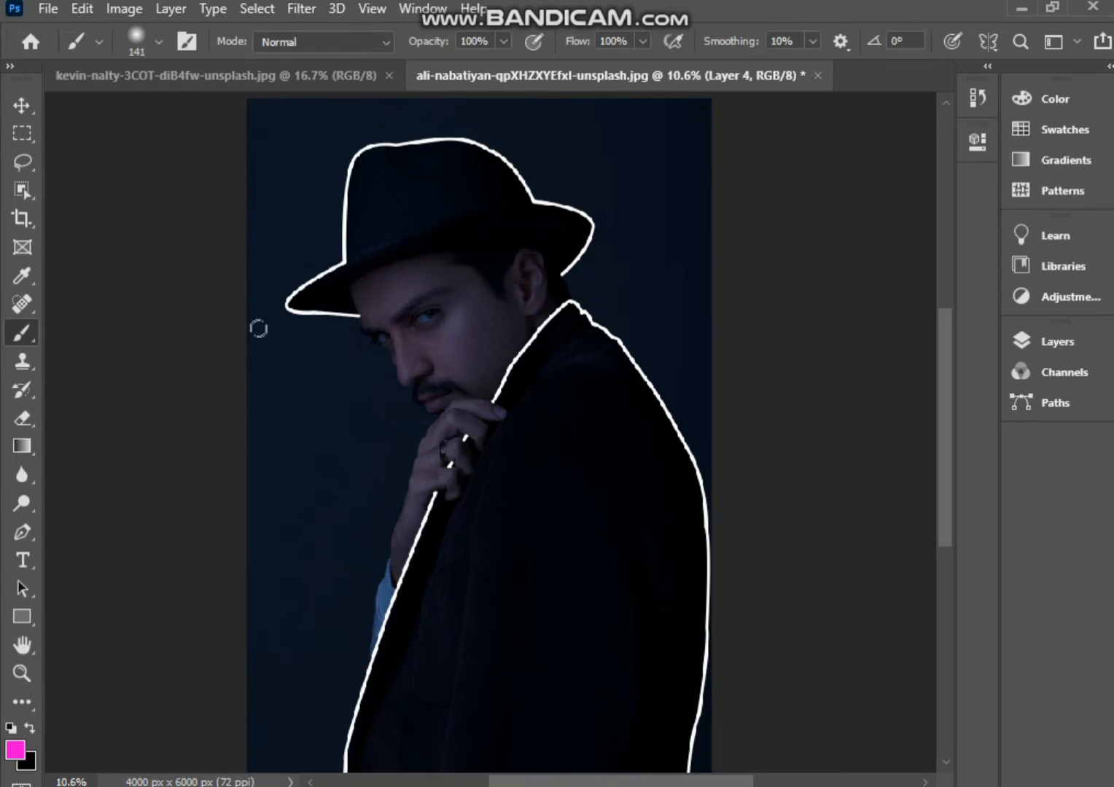
alt+right_click(259, 329)
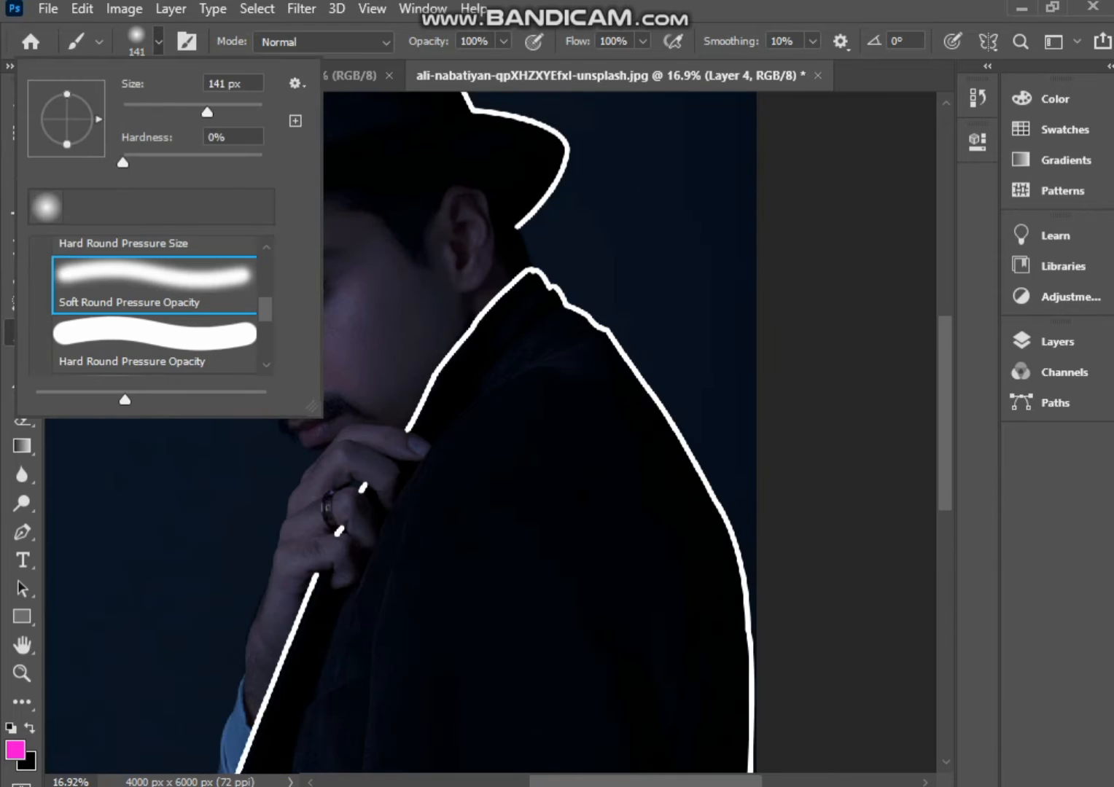
Step: Reduce the brush size to 130 px and test it with a magenta dab at the collar's peak
key(Down)
key(Down)
key(Down)
key(Down)
key(Down)
key(Down)
key(Down)
key(Down)
key(Up)
key(Up)
key(Up)
key(Up)
key(Up)
click(536, 275)
scroll(507, 253, up, 5)
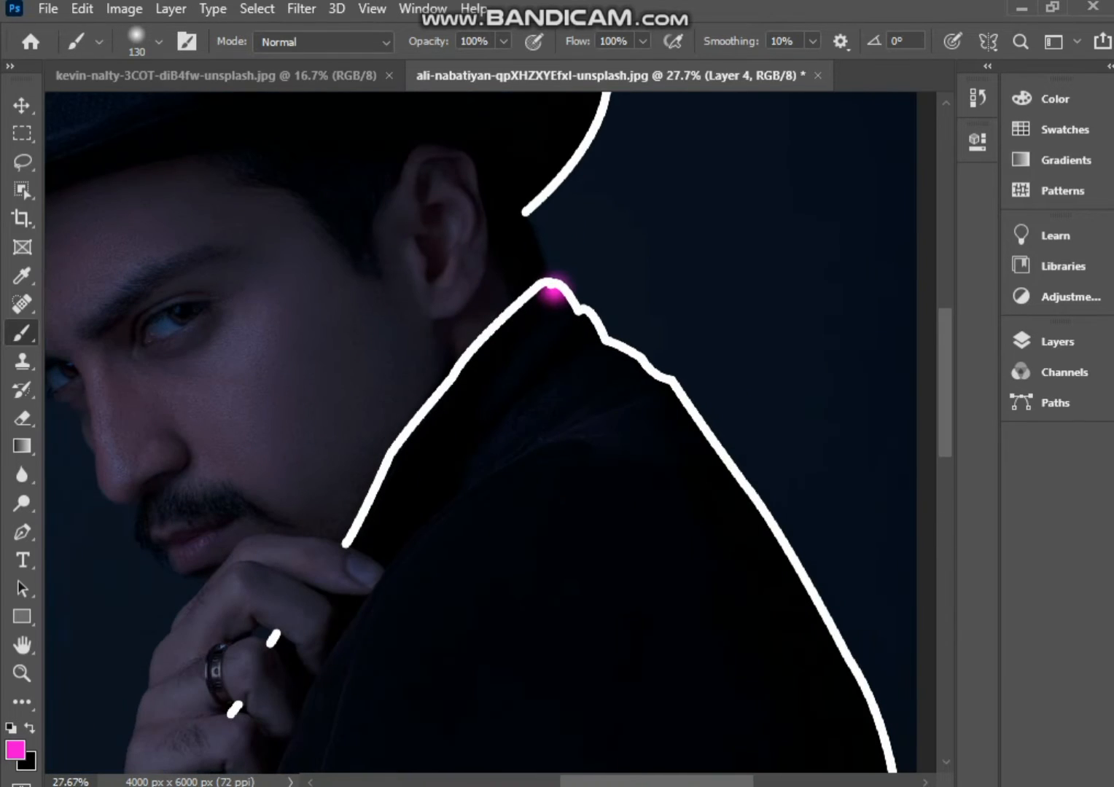
key(ctrl+z)
Step: Paint magenta over the white outline along the coat's shoulder, outer back edge and collar down to the hand
mouse_move(545, 281)
mouse_down()
mouse_move(635, 361)
mouse_move(760, 506)
mouse_move(499, 200)
mouse_up()
mouse_move(498, 200)
mouse_down()
mouse_move(596, 366)
mouse_move(641, 555)
mouse_up()
drag(641, 554, 596, 121)
mouse_move(596, 120)
mouse_down()
mouse_move(607, 307)
mouse_move(609, 221)
mouse_up()
drag(609, 221, 579, 597)
key(ctrl+z)
drag(601, 321, 633, 107)
drag(633, 107, 636, 201)
key(ctrl+z)
drag(589, 559, 633, 120)
drag(633, 121, 633, 514)
drag(633, 514, 625, 244)
drag(625, 245, 738, 492)
drag(292, 219, 612, 539)
drag(509, 512, 718, 247)
drag(452, 597, 602, 367)
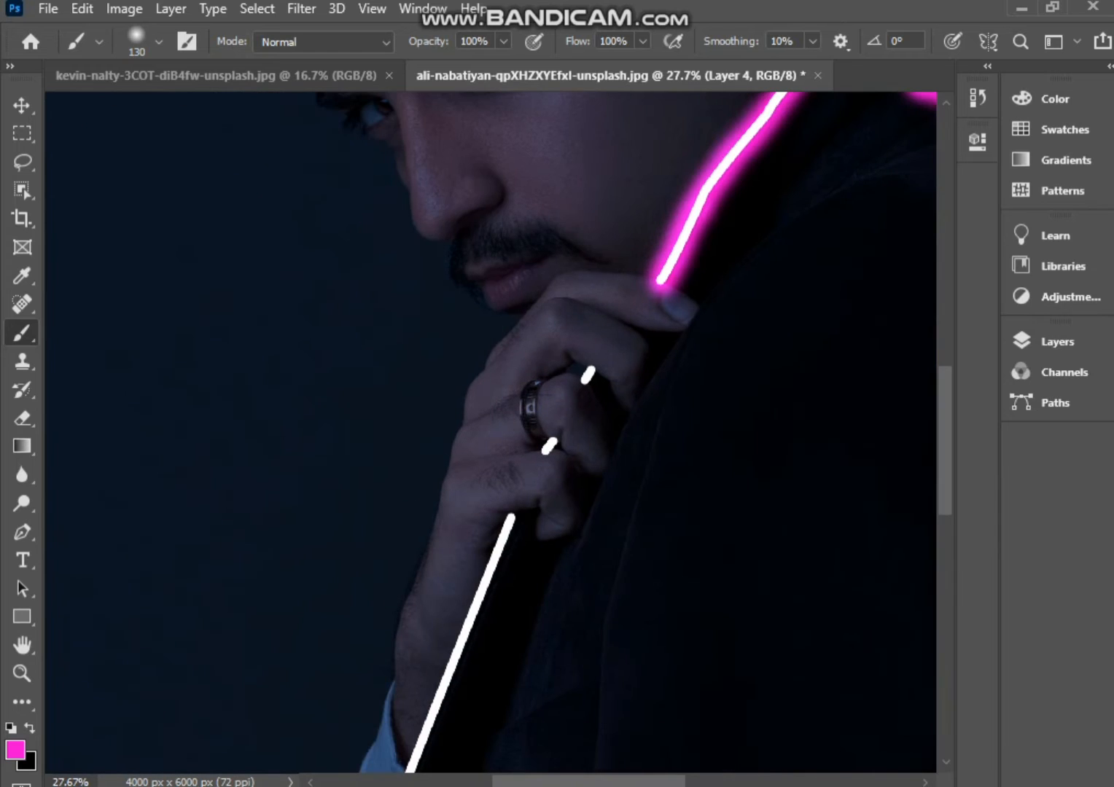
Step: Dab magenta over the two short white outline segments between the fingers
click(589, 374)
click(550, 445)
drag(550, 445, 551, 441)
Step: Paint magenta along the coat's front edge from below the hand to the bottom of the picture
drag(503, 525, 641, 157)
drag(641, 158, 486, 632)
drag(486, 633, 574, 411)
key(ctrl+z)
drag(686, 103, 633, 220)
drag(602, 315, 576, 399)
key(ctrl+z)
drag(631, 217, 581, 340)
drag(510, 598, 605, 366)
drag(595, 513, 608, 383)
mouse_move(608, 382)
mouse_down()
mouse_move(581, 534)
mouse_move(634, 386)
mouse_move(585, 568)
mouse_up()
key(ctrl+z)
drag(524, 736, 582, 573)
key(ctrl+z)
mouse_move(521, 744)
mouse_down()
mouse_move(541, 638)
mouse_move(608, 459)
mouse_up()
key(ctrl+z)
drag(554, 583, 560, 488)
Step: Paint black over the excess magenta beside the lower end of the coat's front edge and restore magenta as foreground colour
key(x)
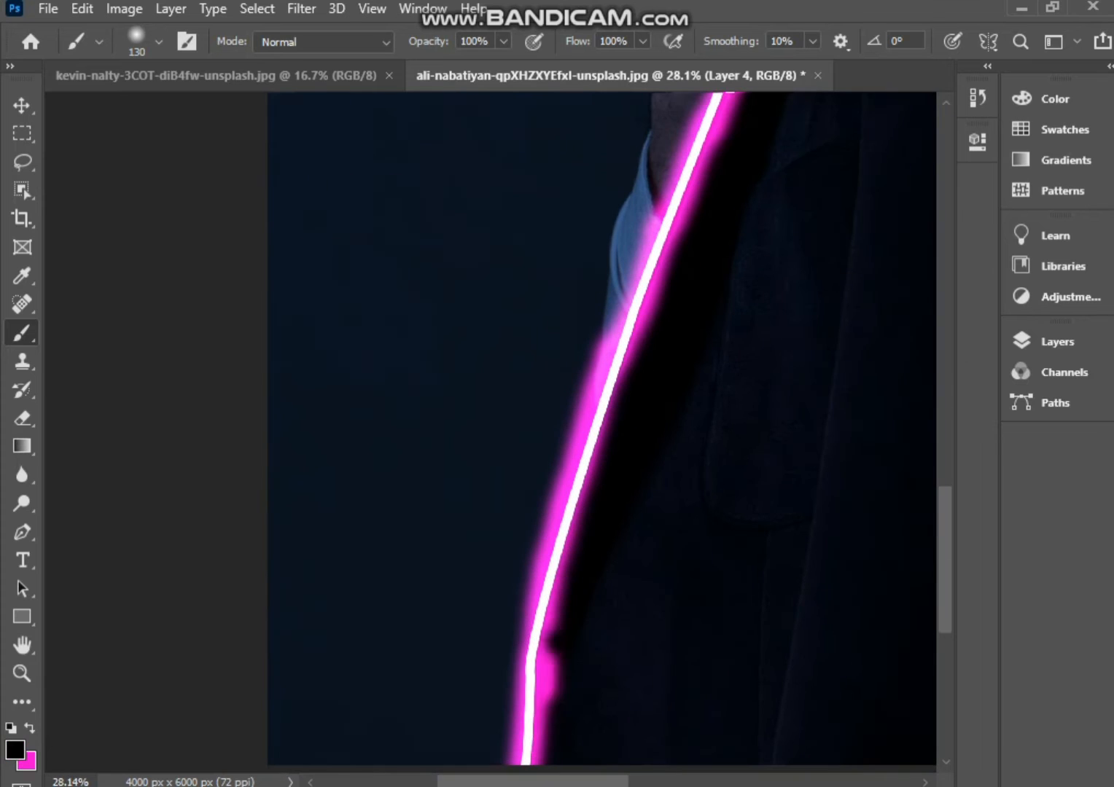
drag(563, 642, 556, 755)
key(x)
Step: Paint magenta along the white outline of the hat brim in front of the face
scroll(555, 437, down, 5)
scroll(452, 364, up, 4)
drag(188, 388, 302, 420)
key(ctrl+z)
drag(269, 283, 179, 417)
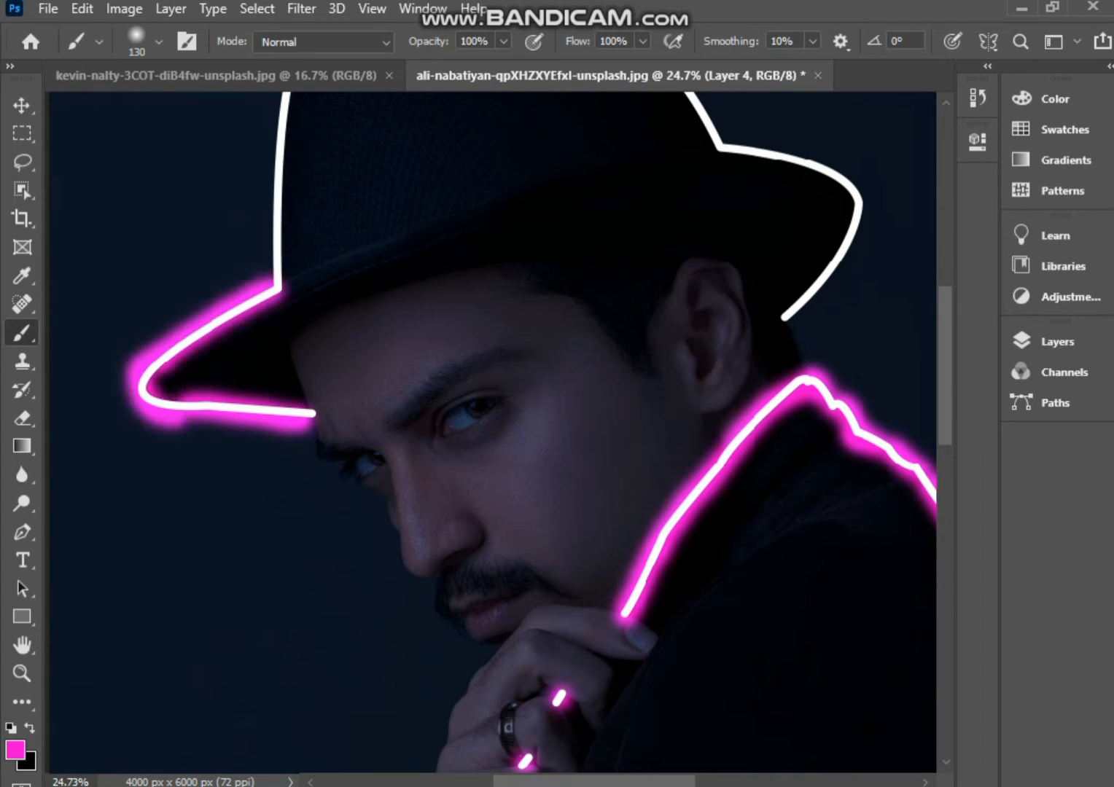
key(ctrl+z)
Step: Paint magenta up the front side of the hat's crown and onto its top
drag(145, 372, 183, 404)
drag(365, 292, 273, 457)
drag(183, 449, 221, 182)
drag(291, 255, 235, 380)
drag(146, 328, 242, 310)
drag(511, 437, 442, 432)
drag(175, 300, 336, 290)
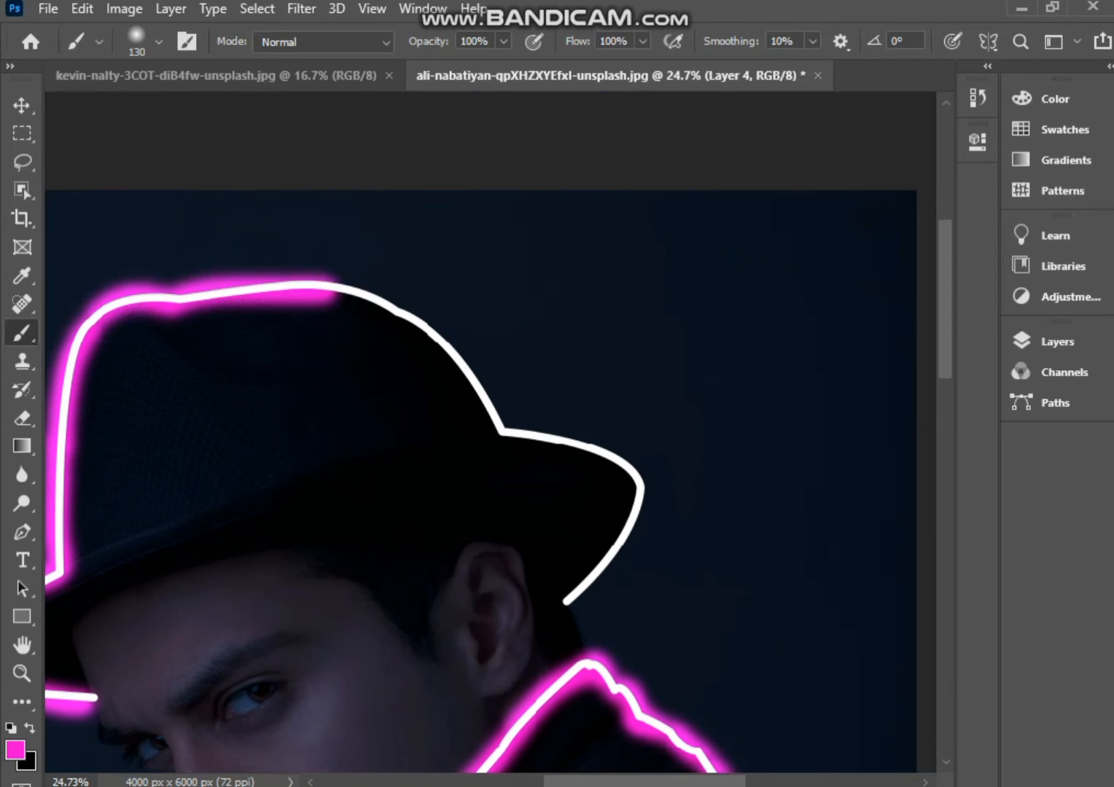
Step: Paint magenta along the rest of the hat's crown and around the rear brim down to its end
key(ctrl+z)
mouse_move(161, 299)
mouse_down()
mouse_move(397, 296)
mouse_move(521, 433)
mouse_move(594, 446)
mouse_move(638, 579)
mouse_up()
key(ctrl+z)
mouse_move(590, 446)
mouse_down()
mouse_move(645, 503)
mouse_move(580, 599)
mouse_up()
key(ctrl+z)
scroll(466, 437, down, 5)
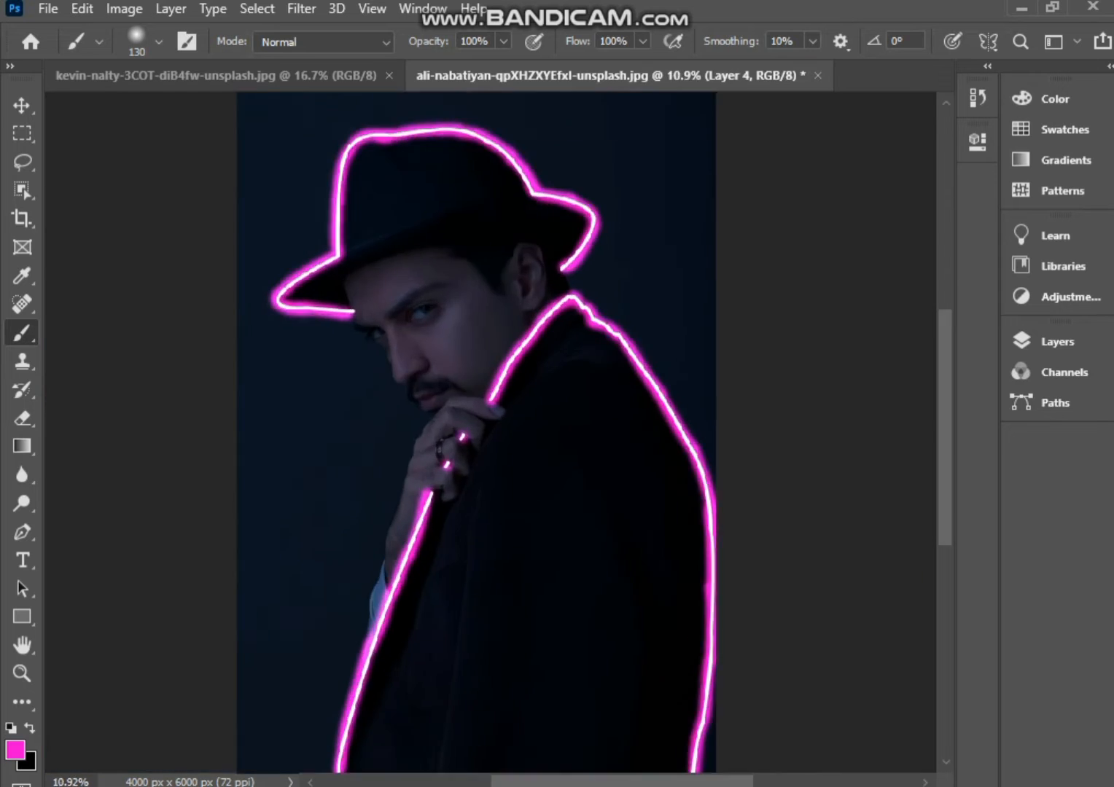
Step: Apply a Gaussian Blur with a radius of 55 pixels to the magenta strokes
click(301, 9)
mouse_move(510, 254)
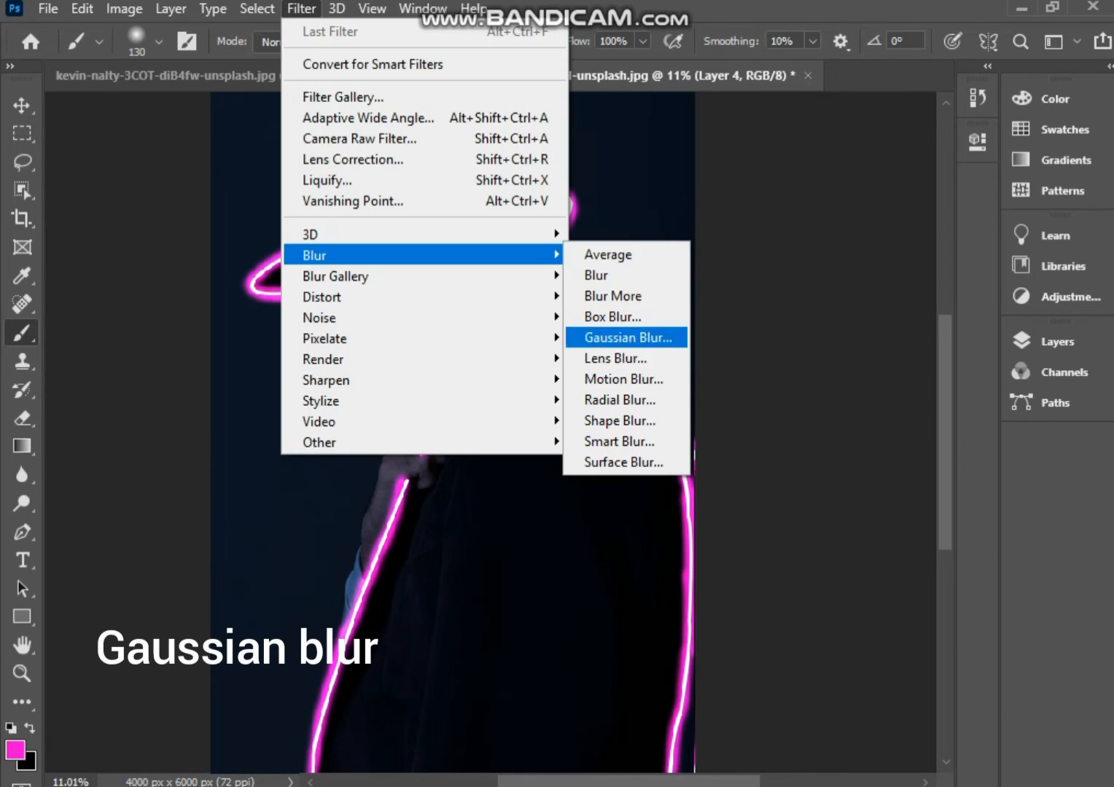
click(634, 333)
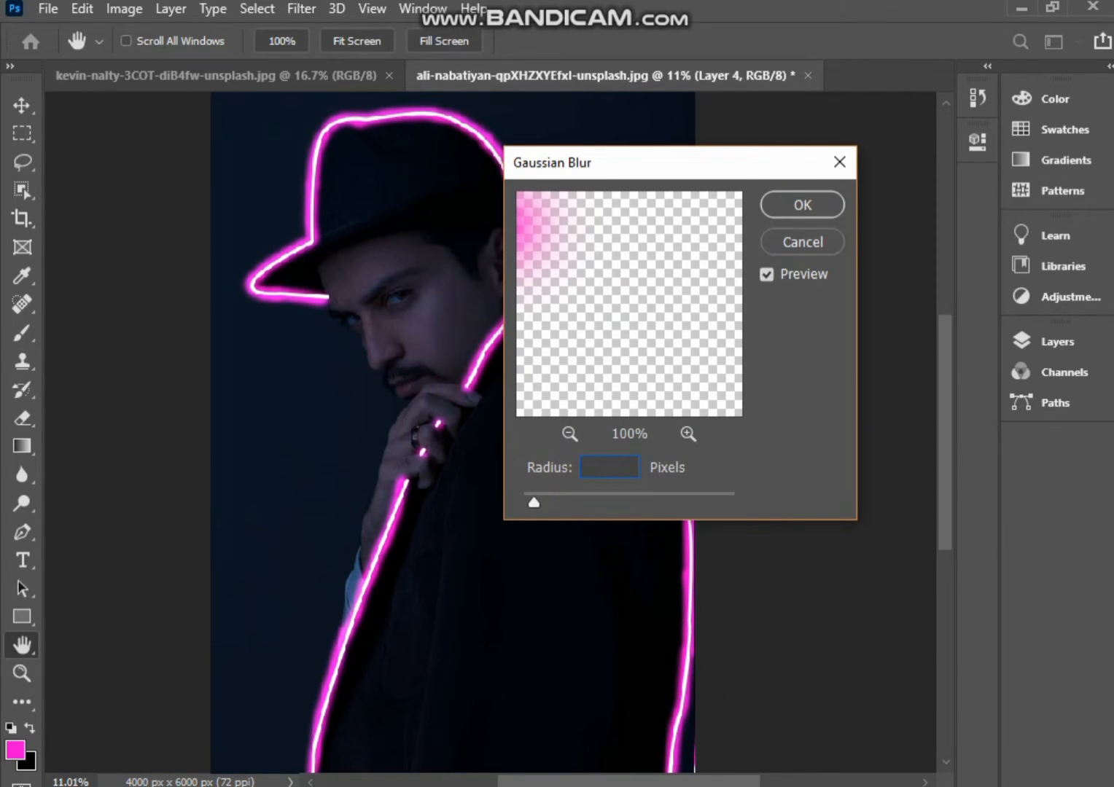
text(50)
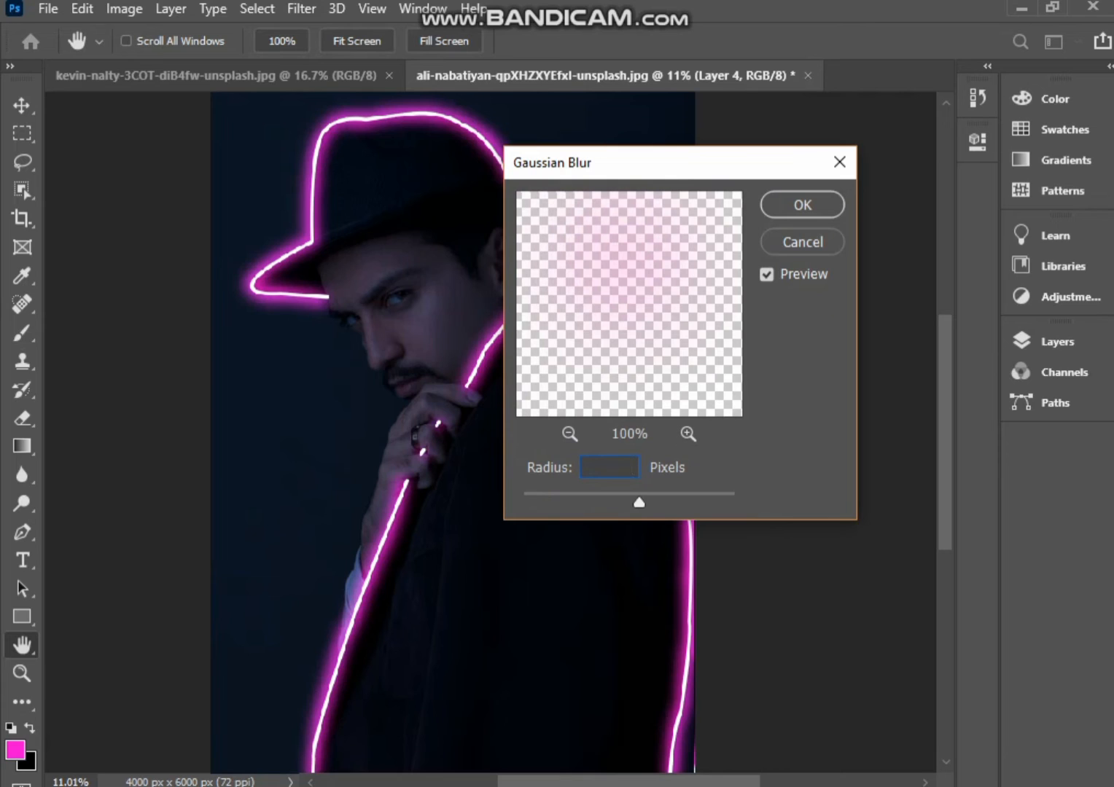
text(70)
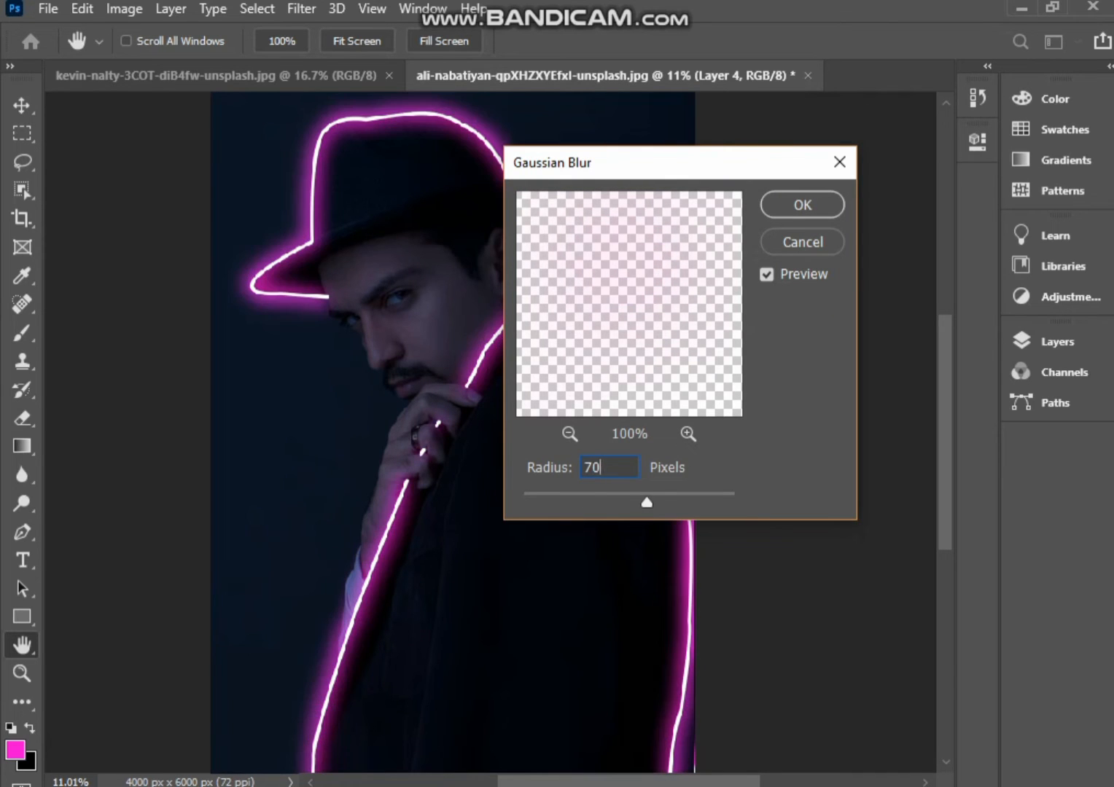
key(BackSpace)
key(BackSpace)
text(55)
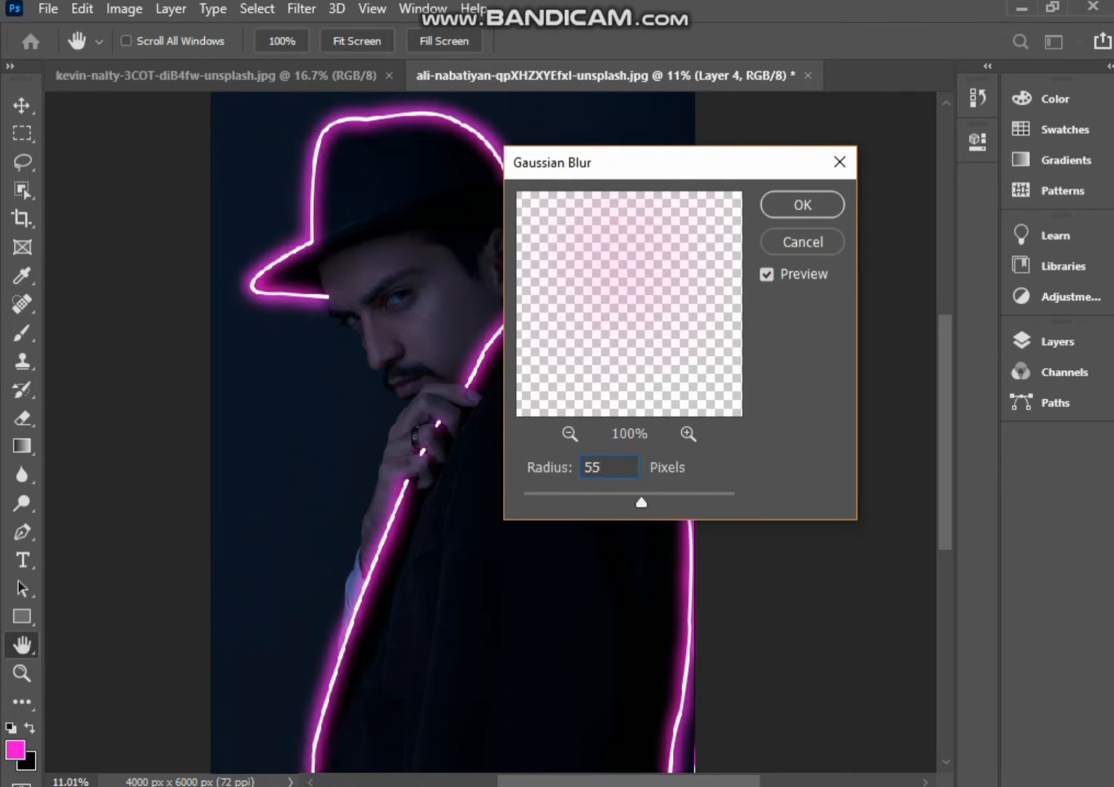
key(Return)
drag(539, 408, 570, 410)
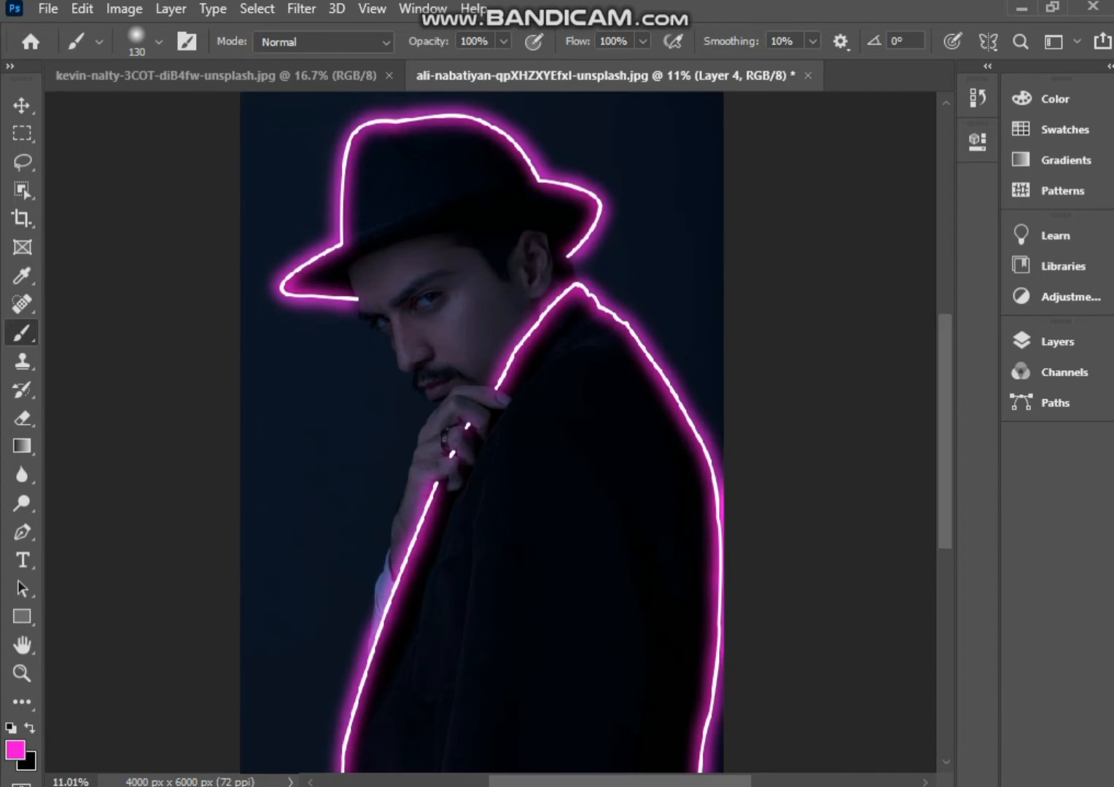
Step: Hide and show the magenta glow layer to compare the picture with and without it
click(1057, 342)
click(759, 470)
click(758, 470)
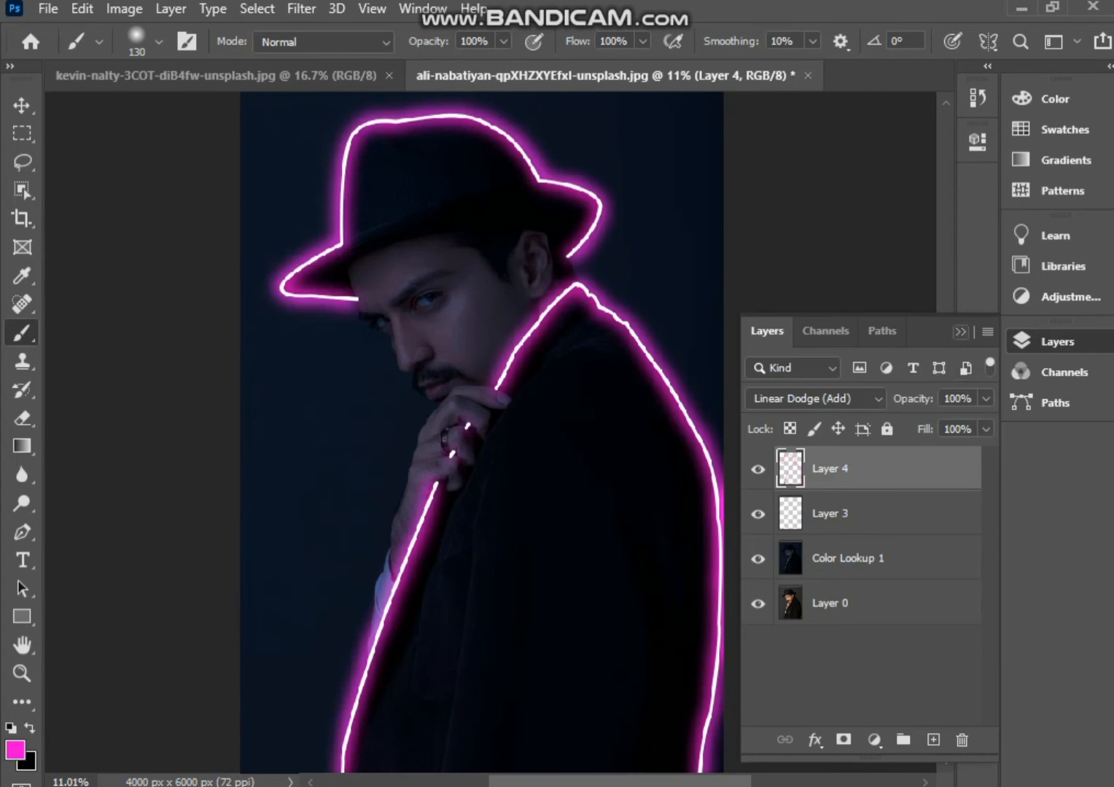
click(960, 332)
Step: Lower the brush flow to 13% and enlarge the brush to 334 px for soft glow beside the collar
scroll(479, 351, up, 7)
scroll(218, 241, down, 3)
scroll(350, 289, up, 3)
click(159, 42)
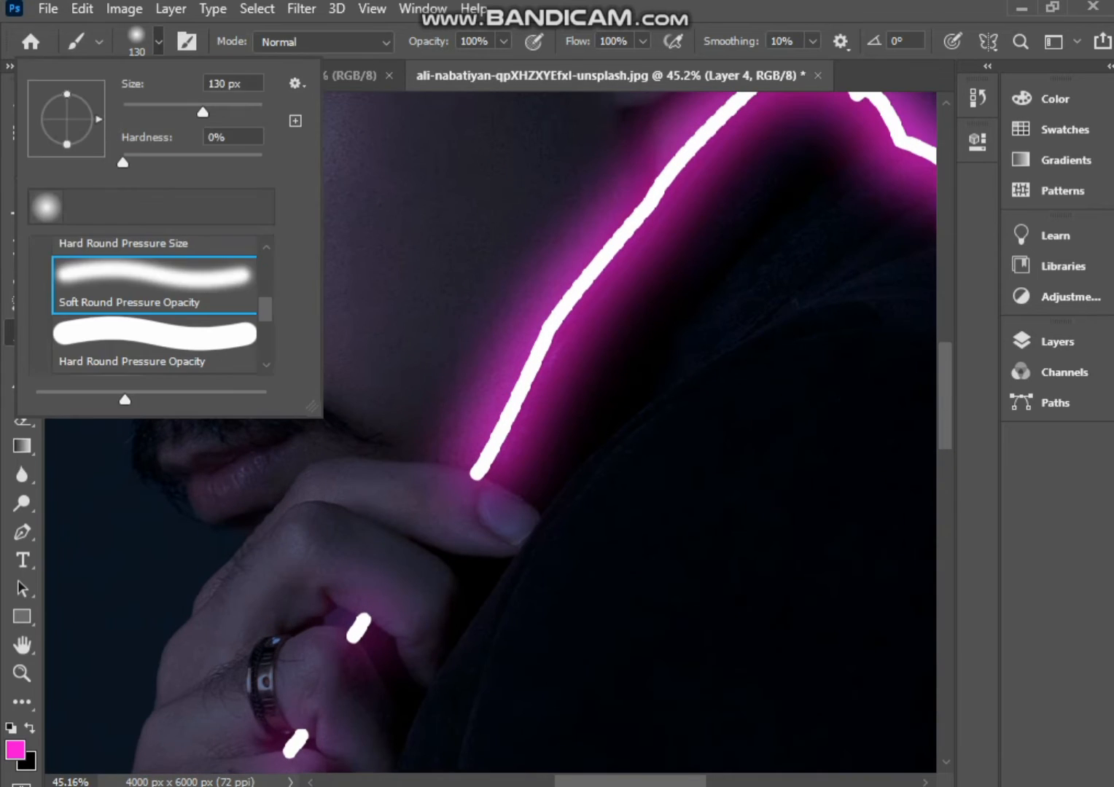
click(159, 41)
click(642, 42)
click(588, 66)
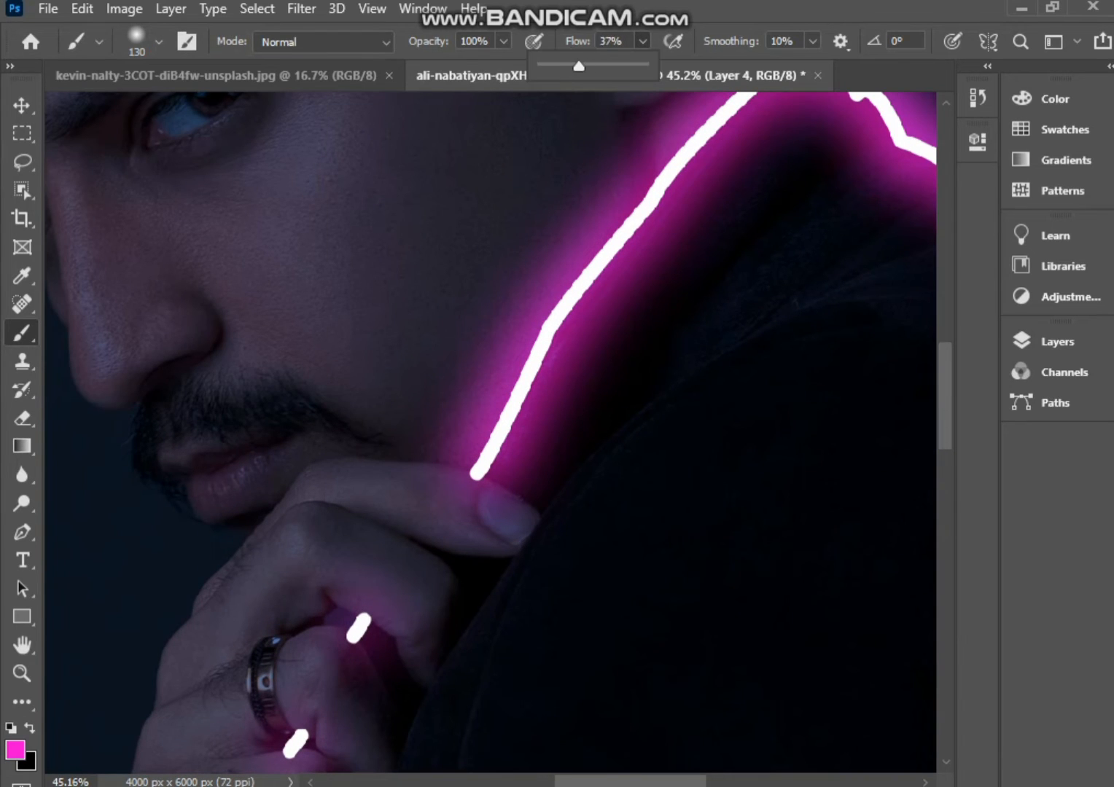
drag(503, 350, 462, 550)
drag(642, 41, 617, 66)
drag(388, 320, 411, 341)
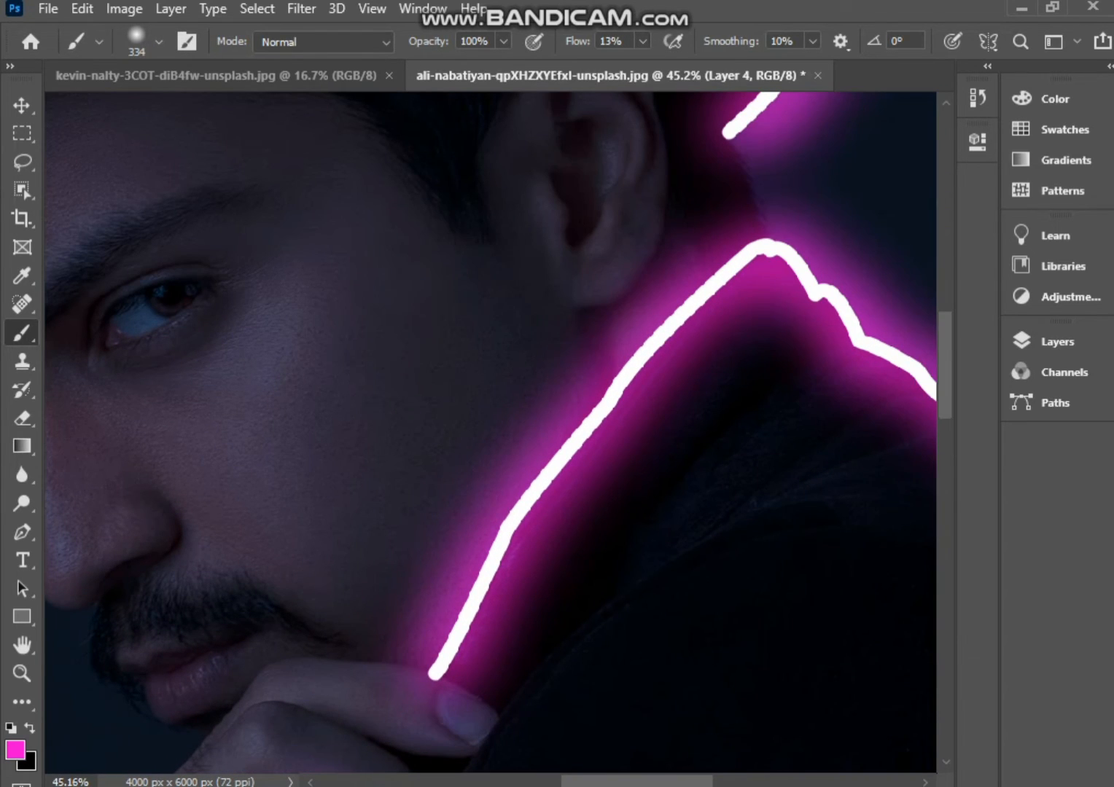
Step: Lower the brush flow to 4% and brush a faint magenta glow onto the cheek beside the collar
click(642, 41)
drag(642, 66, 634, 66)
drag(498, 337, 455, 471)
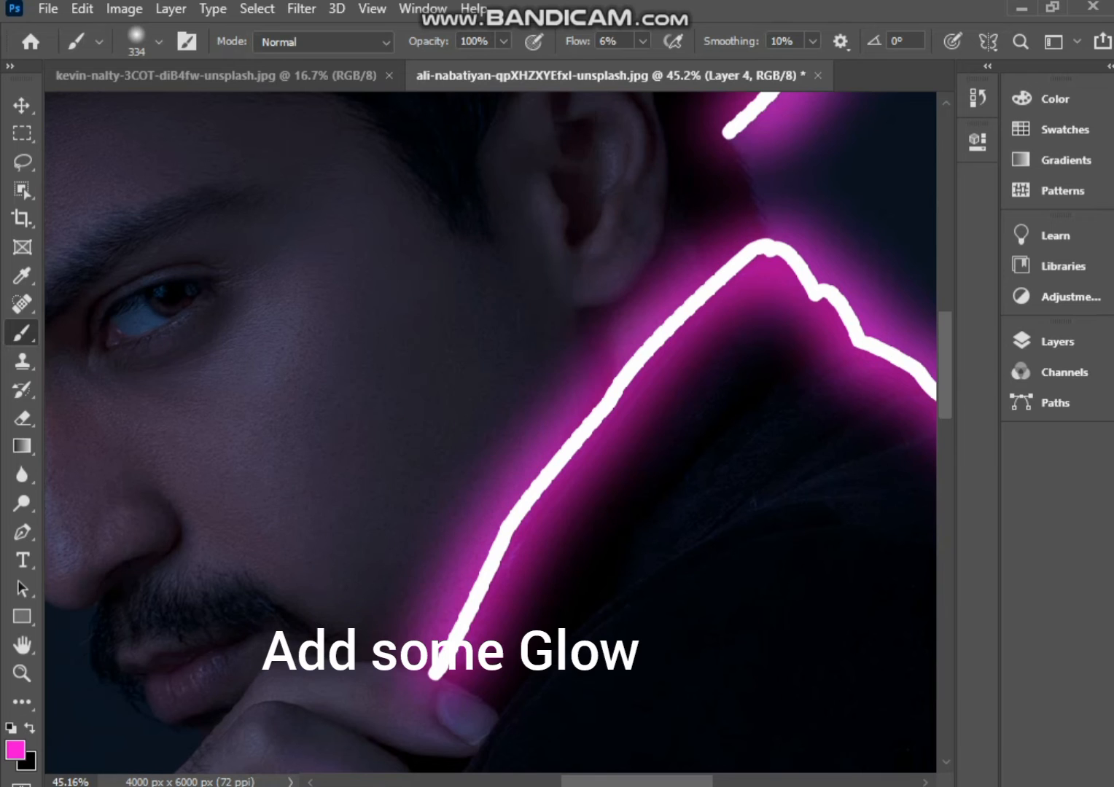
click(643, 42)
drag(642, 66, 640, 67)
drag(519, 315, 449, 435)
Step: Brush faint magenta light around the hat, face and nose, softening excess glow with black
drag(545, 115, 711, 436)
drag(581, 185, 711, 436)
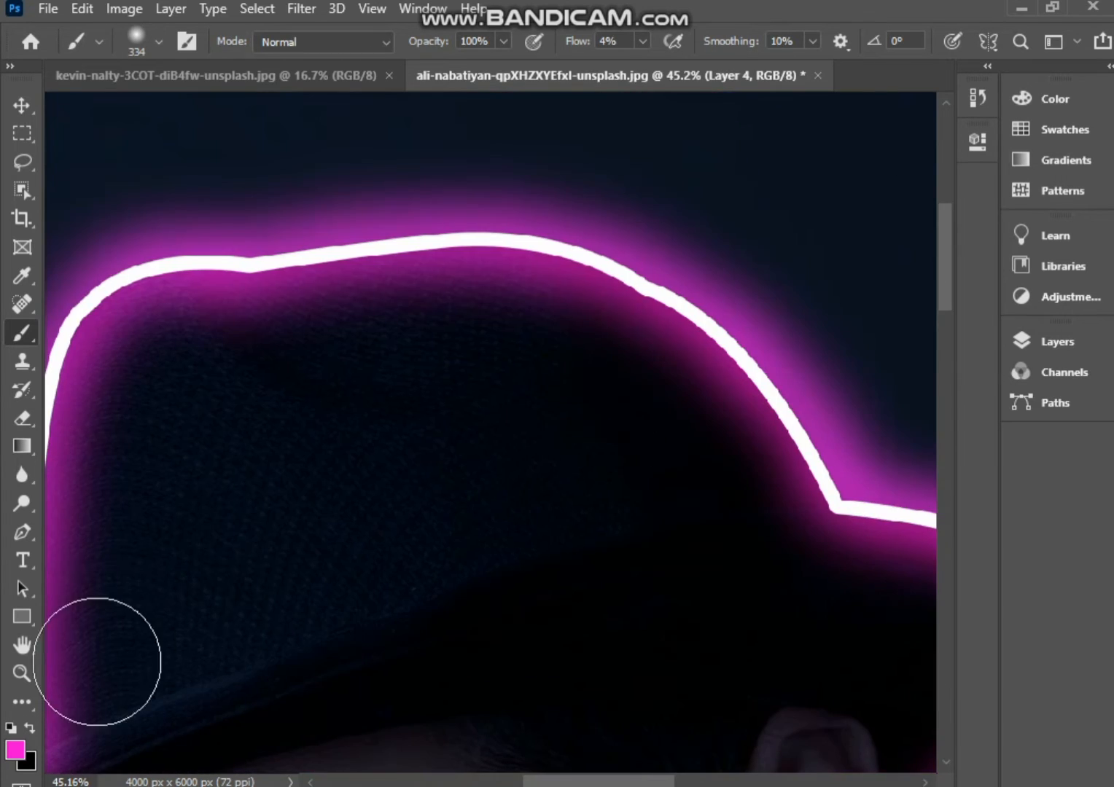
drag(97, 662, 378, 177)
drag(570, 718, 525, 480)
key(x)
mouse_move(427, 449)
mouse_down()
mouse_move(412, 442)
mouse_move(416, 483)
mouse_up()
key(x)
drag(491, 490, 456, 325)
Step: Shrink the brush to 18 px and paint a thin magenta rim along the edge of the moustache and chin
drag(473, 328, 381, 329)
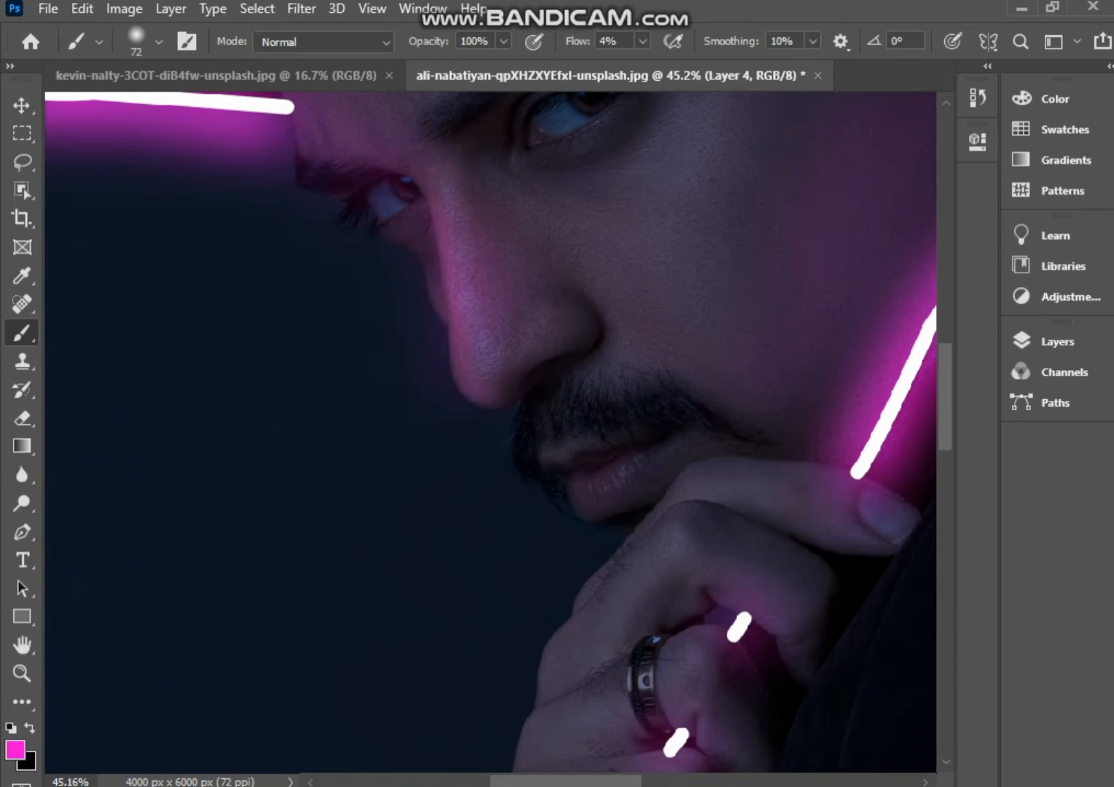
scroll(525, 446, up, 5)
drag(522, 356, 502, 356)
drag(503, 358, 516, 480)
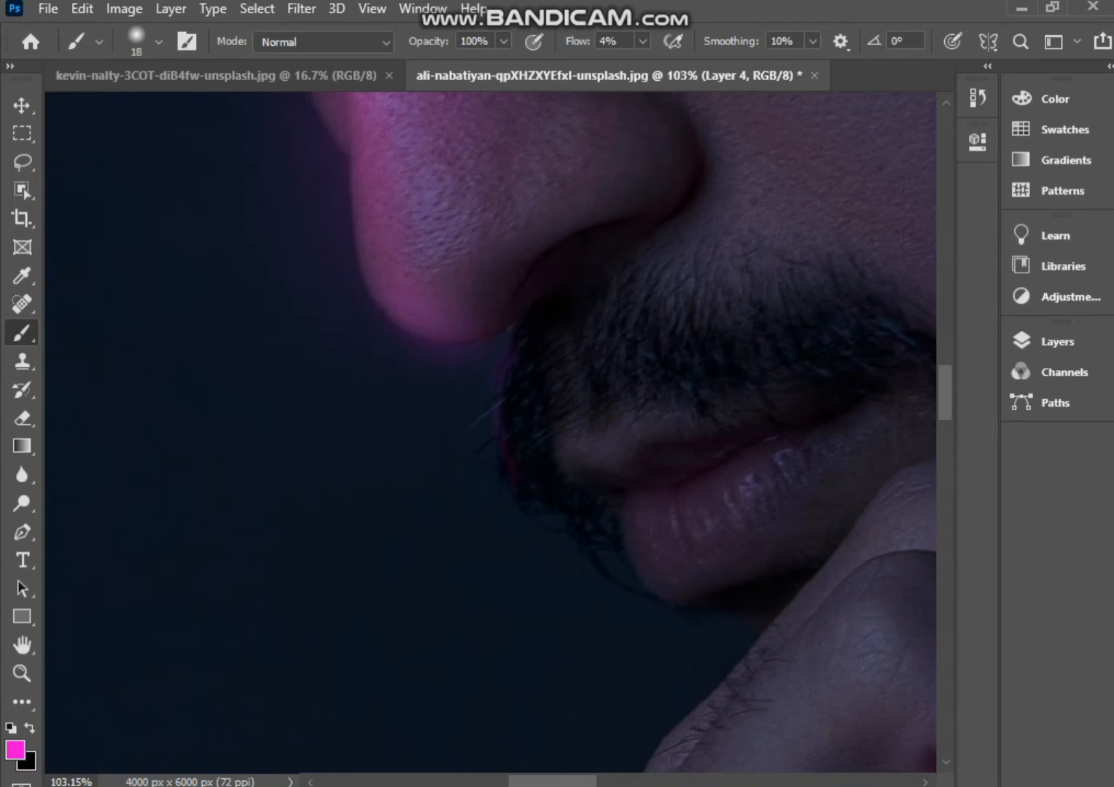
scroll(539, 510, down, 5)
scroll(539, 510, up, 4)
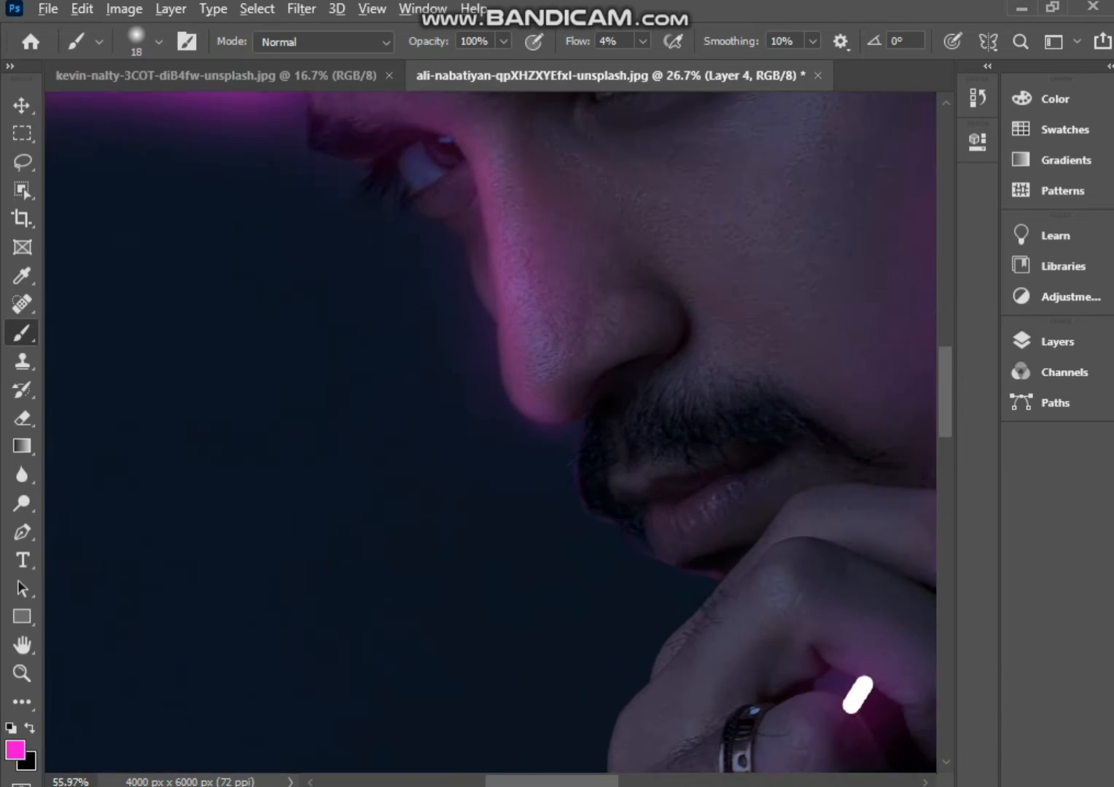
scroll(491, 432, down, 3)
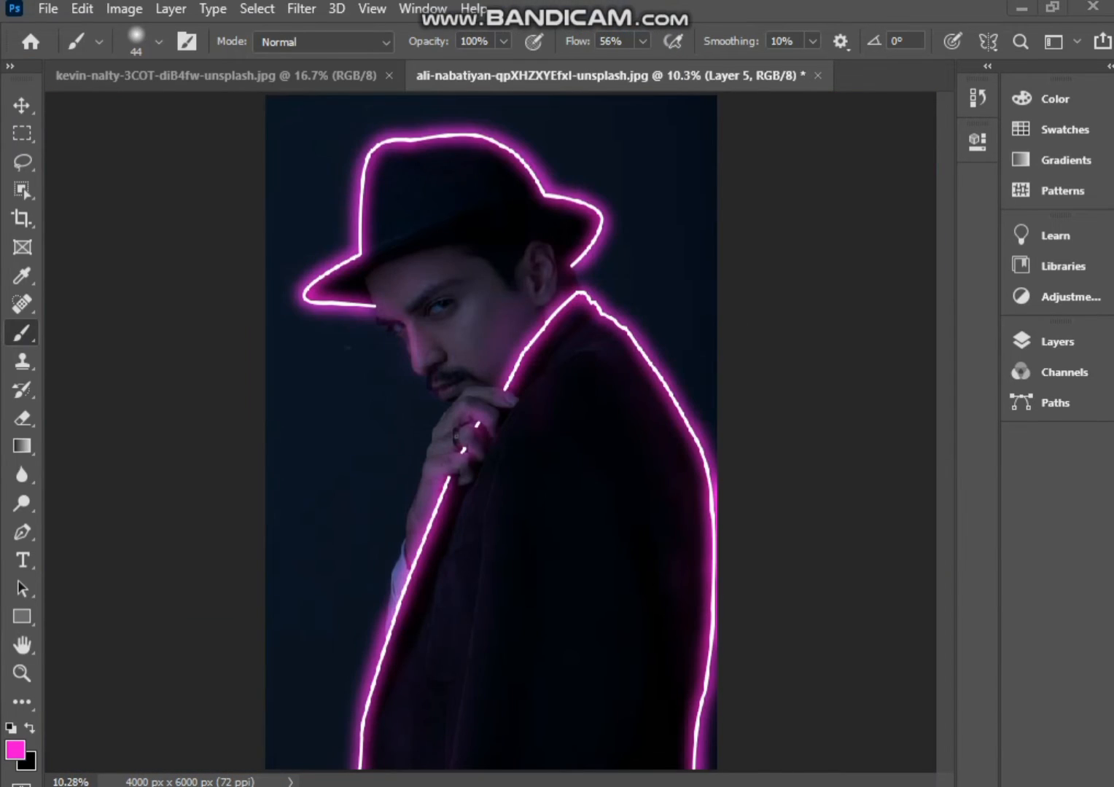
Step: Try painting a magenta rim along the forearm's outer edge on the new layer and softening it with Gaussian Blur
scroll(410, 512, up, 3)
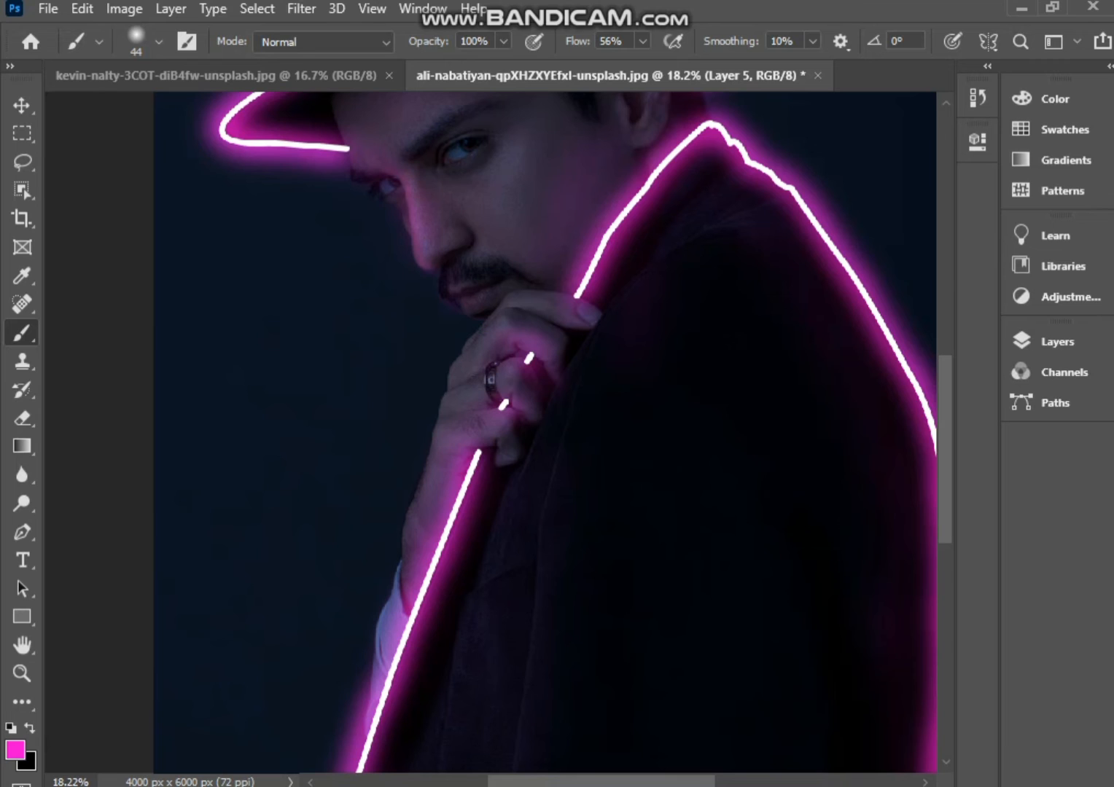
drag(401, 545, 445, 386)
click(301, 9)
mouse_move(313, 255)
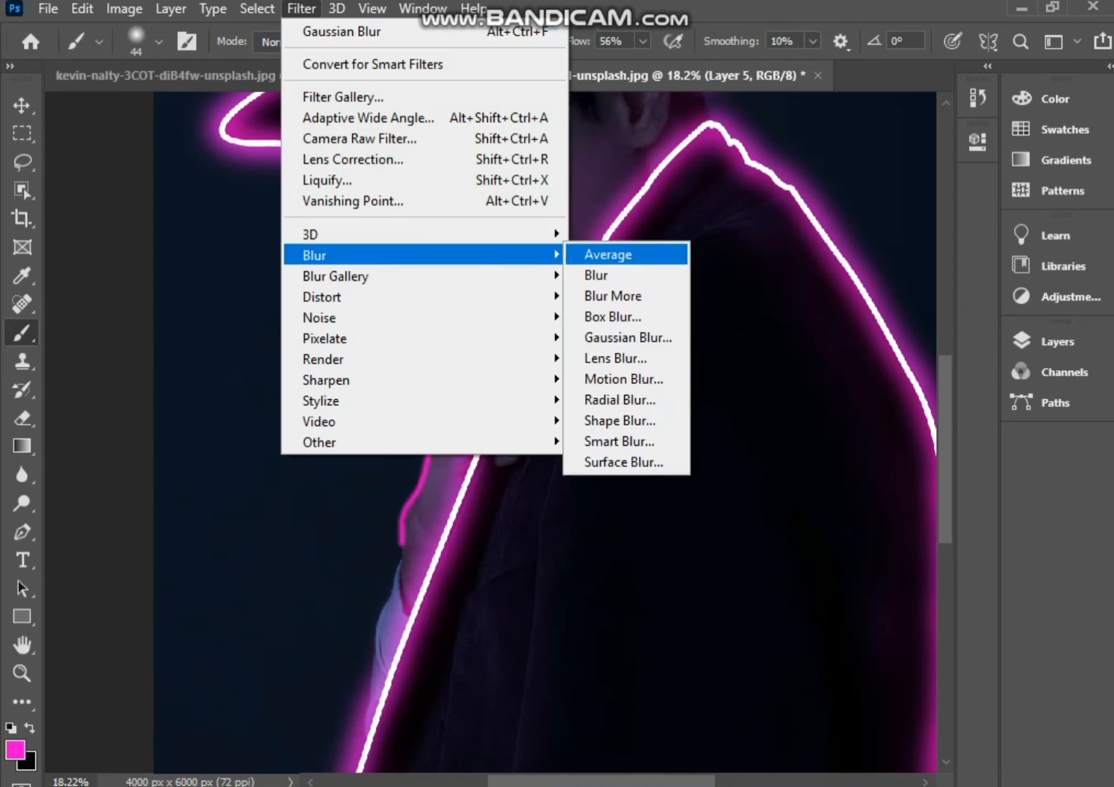
click(627, 338)
drag(642, 503, 603, 503)
click(802, 205)
Step: Undo the blur, the forearm stroke and the added layer
key(ctrl+z)
key(ctrl+z)
key(ctrl+z)
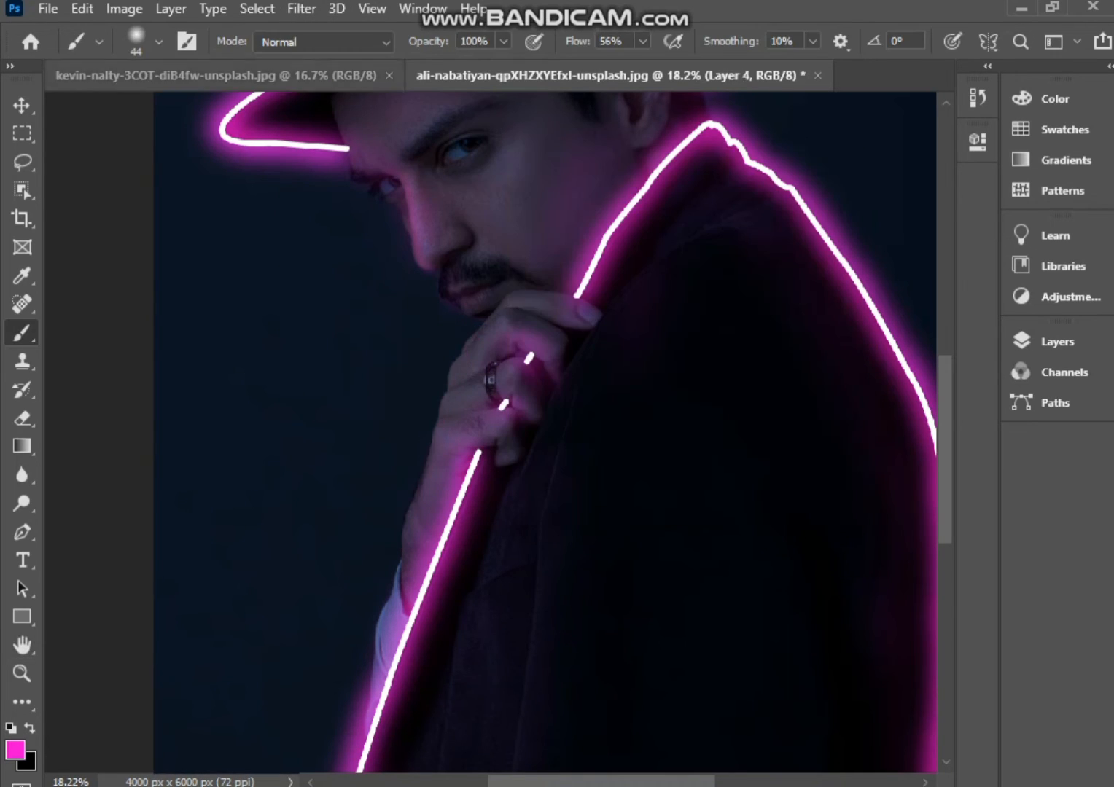
Step: Reduce the brush size to 11 px for fine edge work on the forearm and hand
key(bracketleft)
key(bracketleft)
key(bracketleft)
key(bracketleft)
key(bracketleft)
key(bracketleft)
key(bracketleft)
scroll(398, 536, up, 5)
Step: Try thin rim strokes along the outer edge of the forearm and hand in a colour sampled from the picture
drag(407, 608, 407, 603)
alt+click(479, 329)
mouse_move(418, 481)
mouse_down()
mouse_move(478, 330)
mouse_move(430, 590)
mouse_up()
drag(430, 591, 447, 517)
key(ctrl+z)
key(ctrl+z)
Step: Set the foreground colour to a bright magenta in the colour picker
click(15, 750)
click(575, 189)
click(507, 148)
click(769, 137)
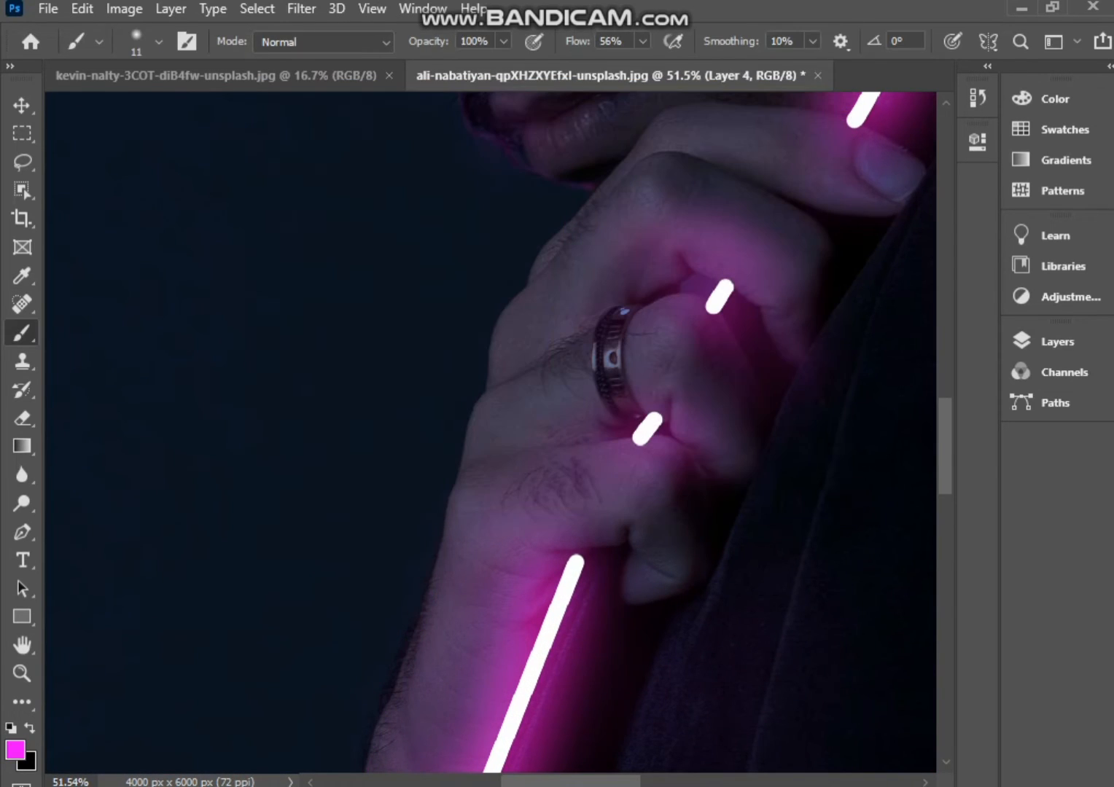
Step: Paint thin magenta rim strokes along the outer edge of the hand and forearm down to the sleeve
mouse_move(533, 280)
mouse_down()
mouse_move(573, 218)
mouse_move(561, 226)
mouse_up()
key(ctrl+z)
drag(484, 394, 528, 286)
drag(457, 477, 484, 394)
drag(484, 394, 556, 205)
drag(483, 451, 531, 290)
drag(435, 598, 487, 448)
drag(487, 448, 536, 269)
drag(479, 494, 485, 409)
scroll(538, 328, down, 10)
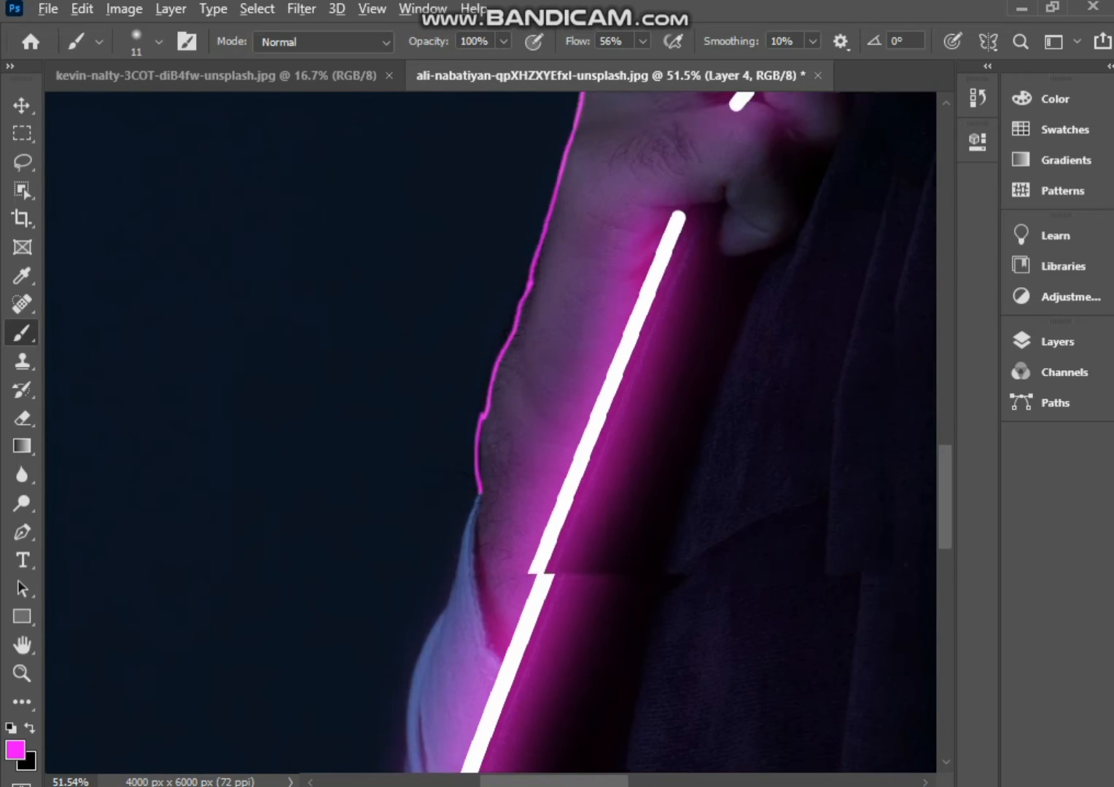
Step: Apply a Gaussian Blur with a radius of 9.6 pixels to Layer 4 to soften the rim strokes
scroll(603, 198, up, 3)
click(301, 9)
mouse_move(315, 255)
click(623, 340)
key(Up)
key(Up)
key(Up)
key(Up)
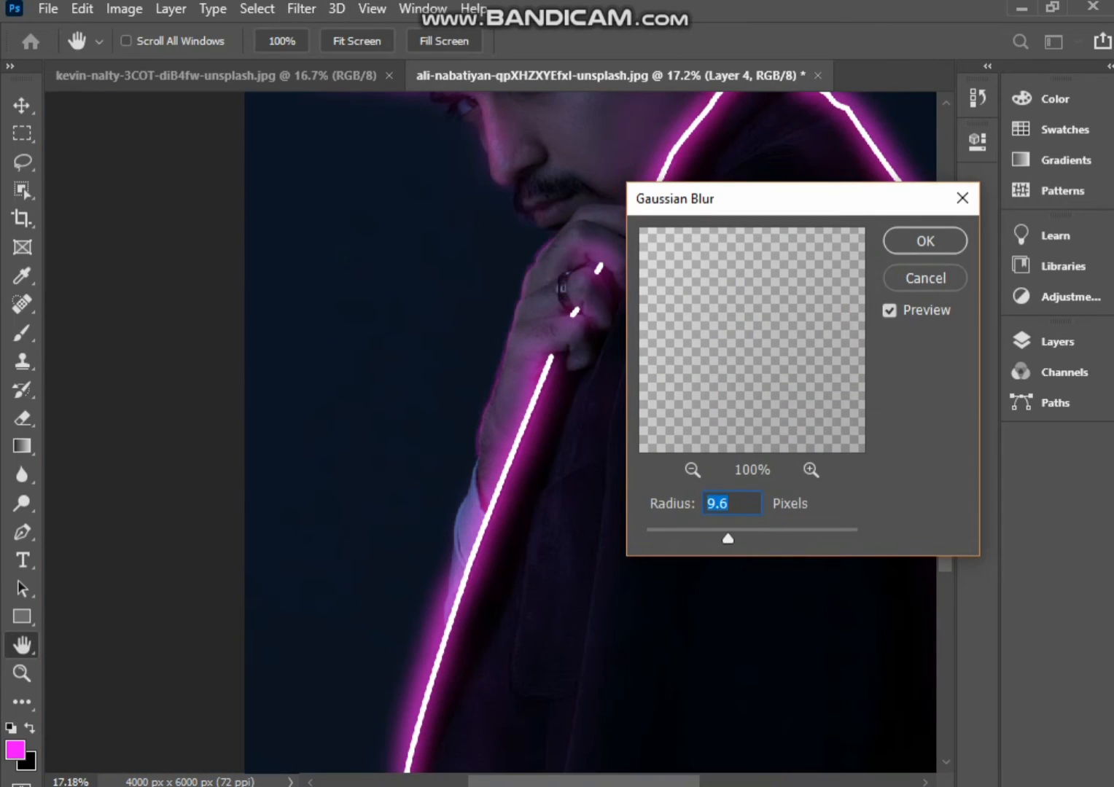
click(925, 241)
Step: Add a Curves adjustment above Layer 4 and bend the curve slightly down in the shadows and highlights to darken the picture
scroll(490, 433, down, 5)
click(1057, 342)
click(831, 514)
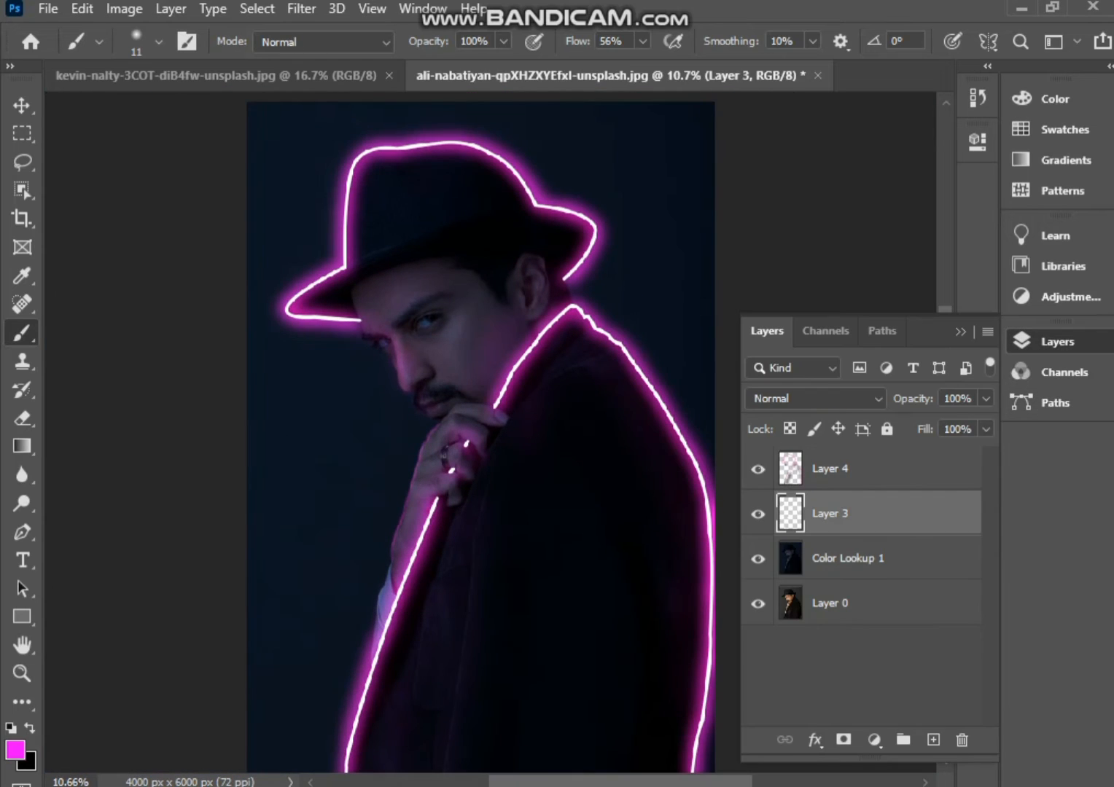
click(831, 469)
click(873, 740)
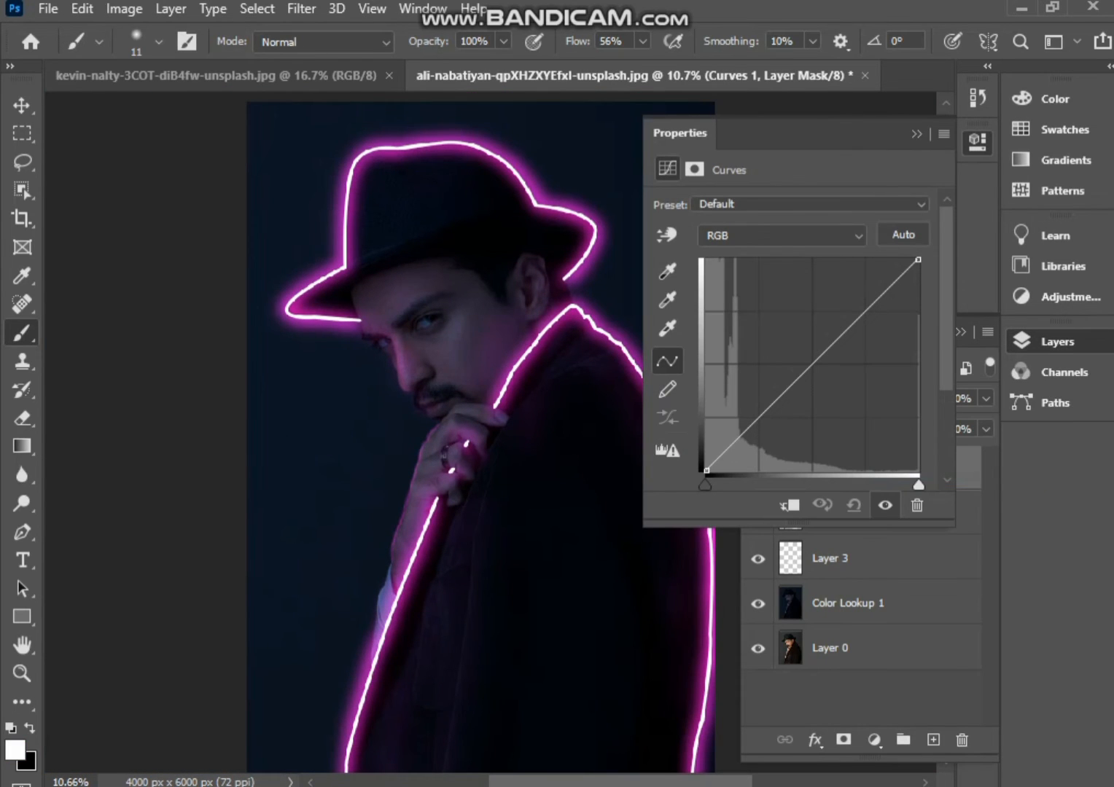
mouse_move(877, 300)
mouse_down()
mouse_move(893, 303)
mouse_move(887, 292)
mouse_up()
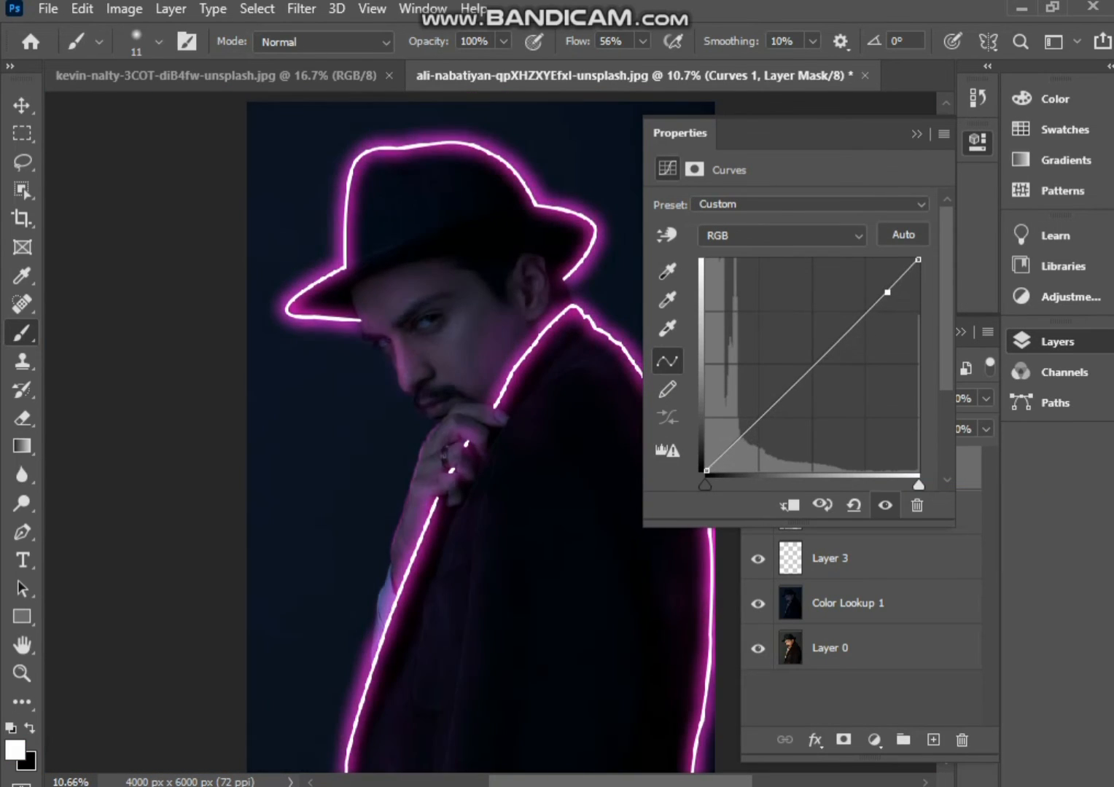
mouse_move(730, 445)
mouse_down()
mouse_move(731, 417)
mouse_move(746, 435)
mouse_up()
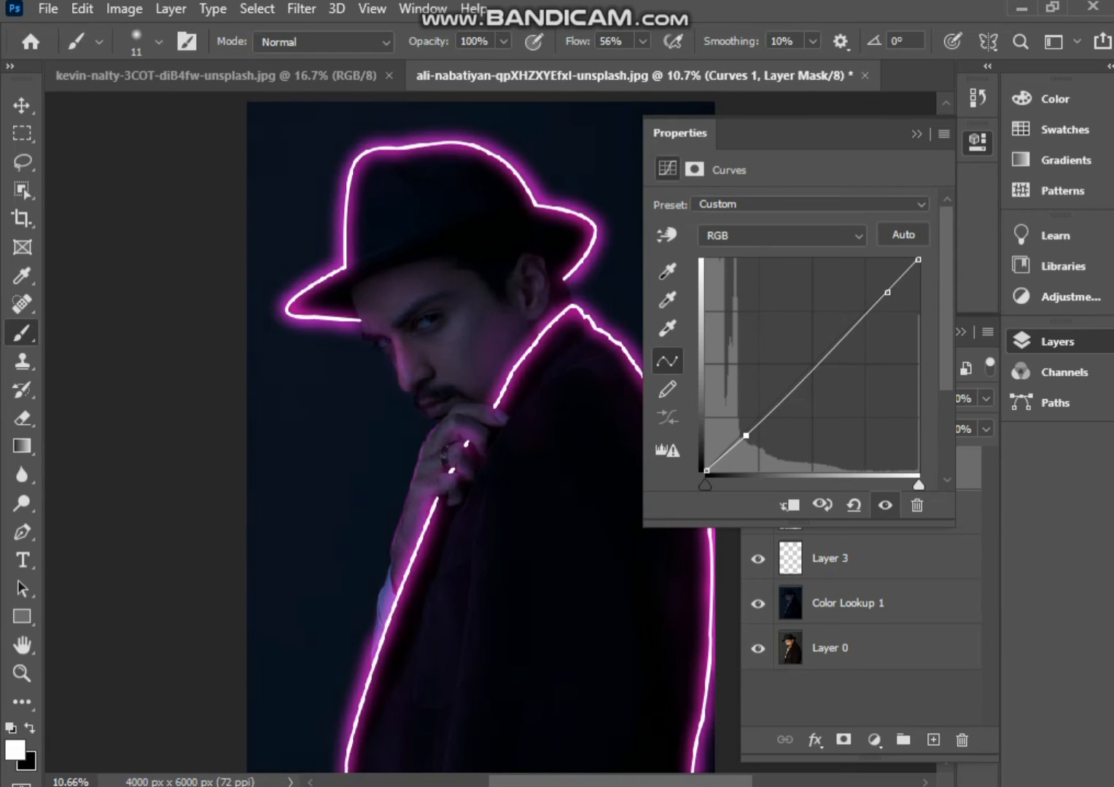
drag(888, 292, 894, 289)
click(916, 134)
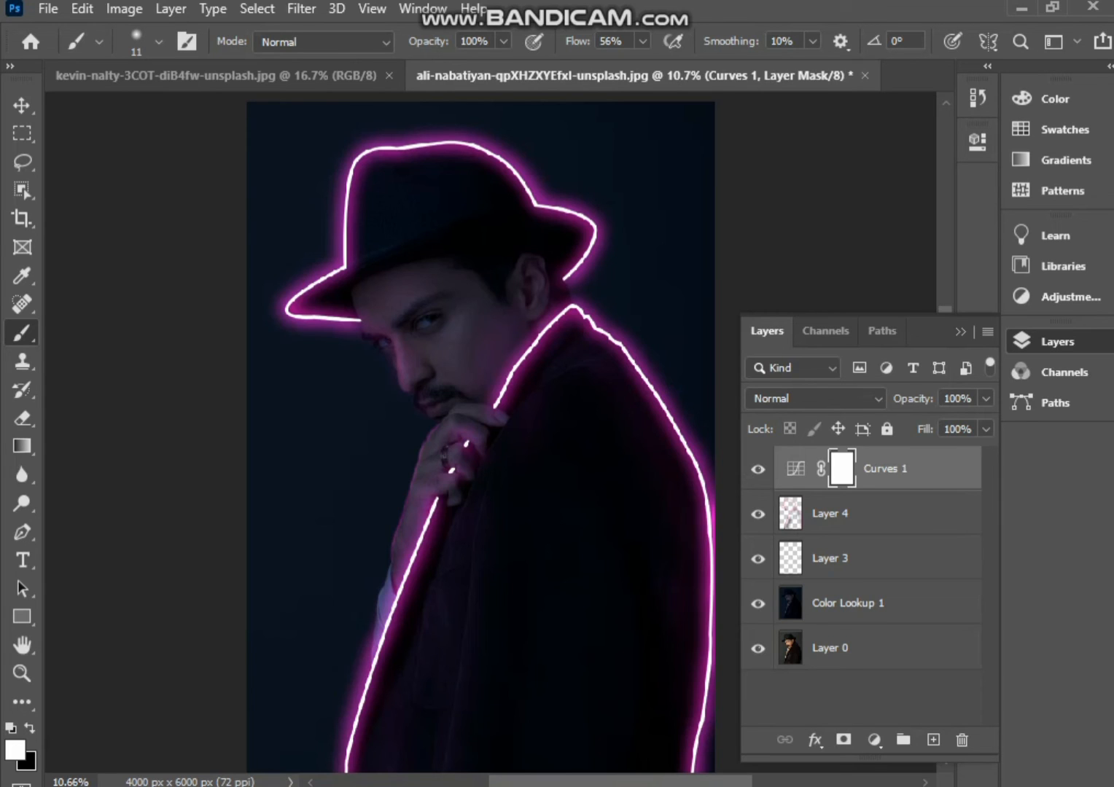
click(960, 332)
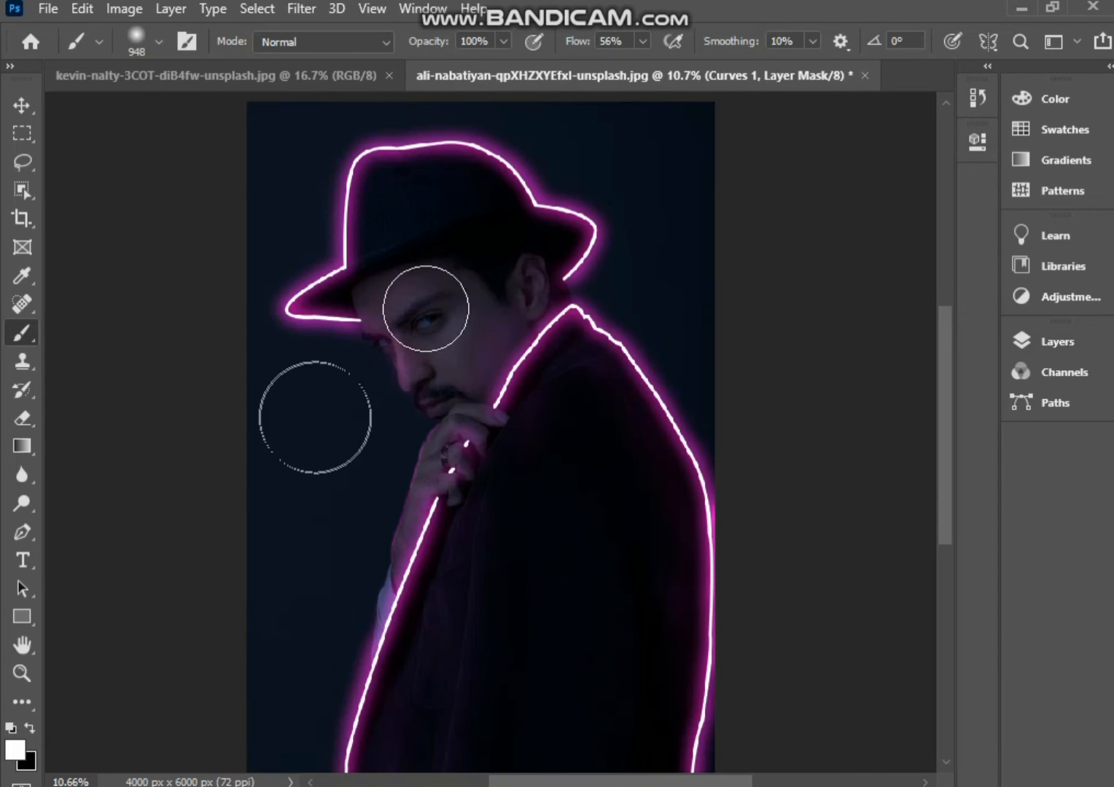
Step: Set up a soft round brush at 742 px with 43% flow and 35% opacity
click(158, 42)
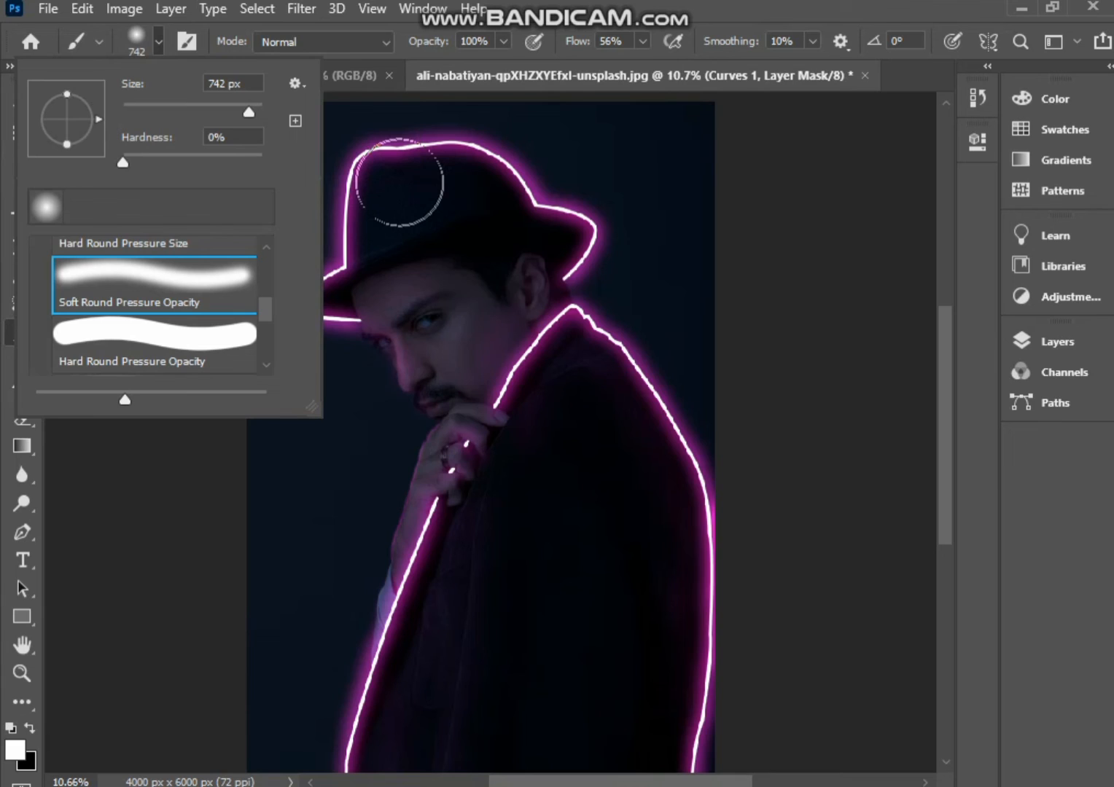
click(400, 182)
click(643, 42)
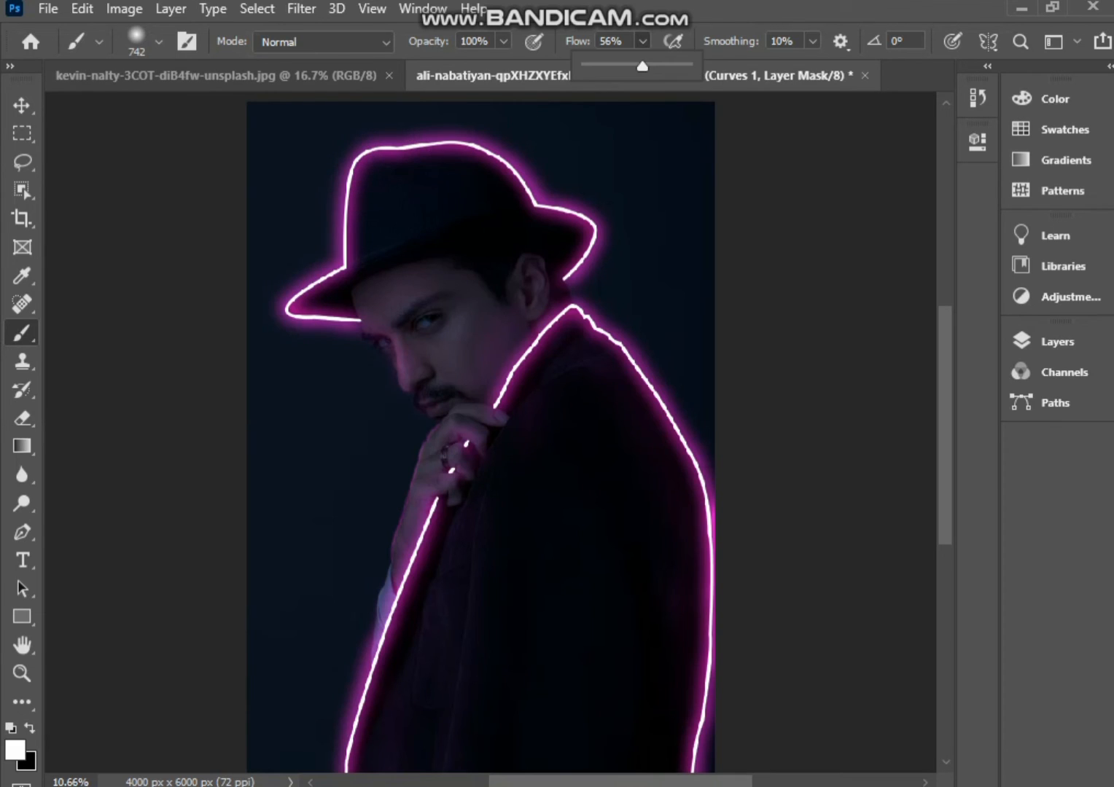
drag(643, 66, 629, 66)
click(503, 42)
drag(503, 67, 435, 66)
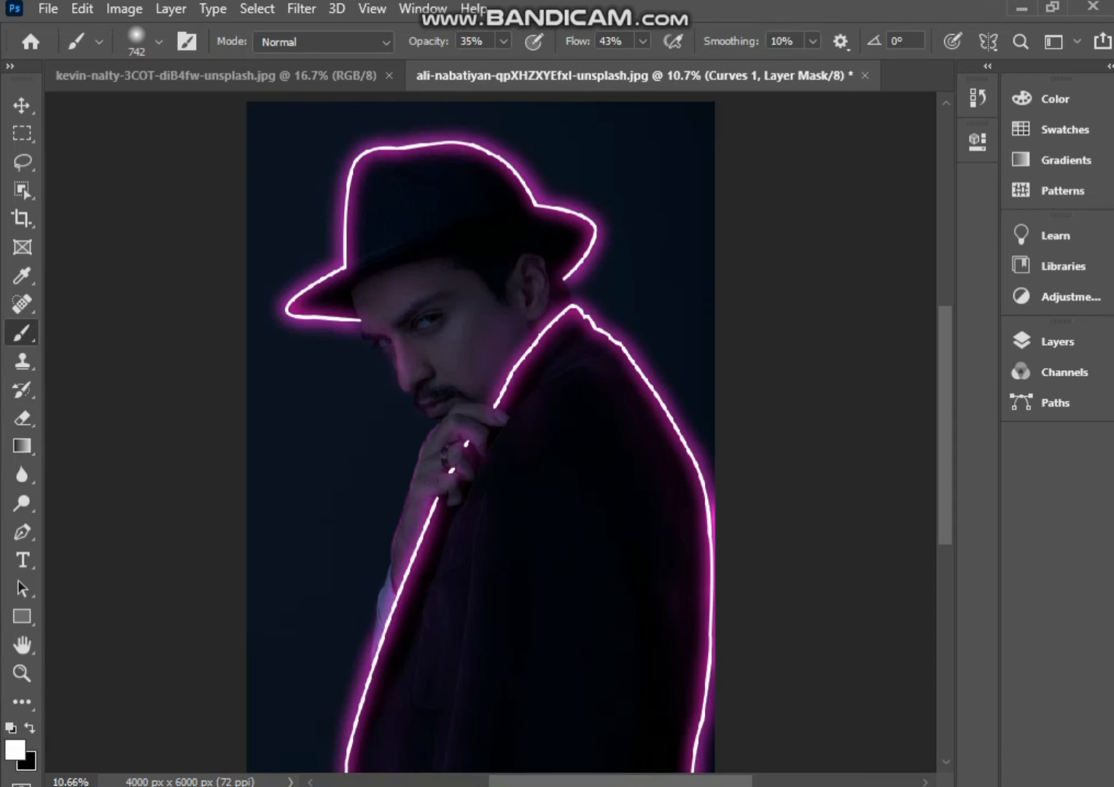
Step: Pick a saturated bright magenta as the foreground colour
click(14, 749)
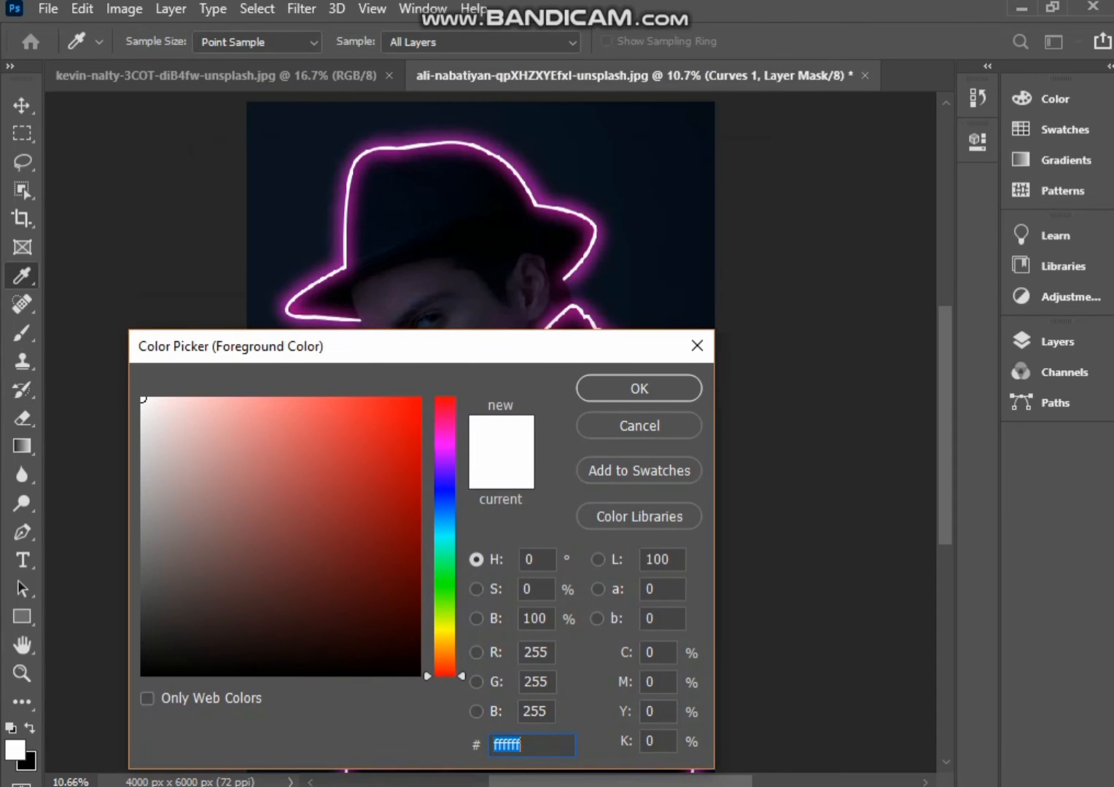
click(445, 441)
click(410, 405)
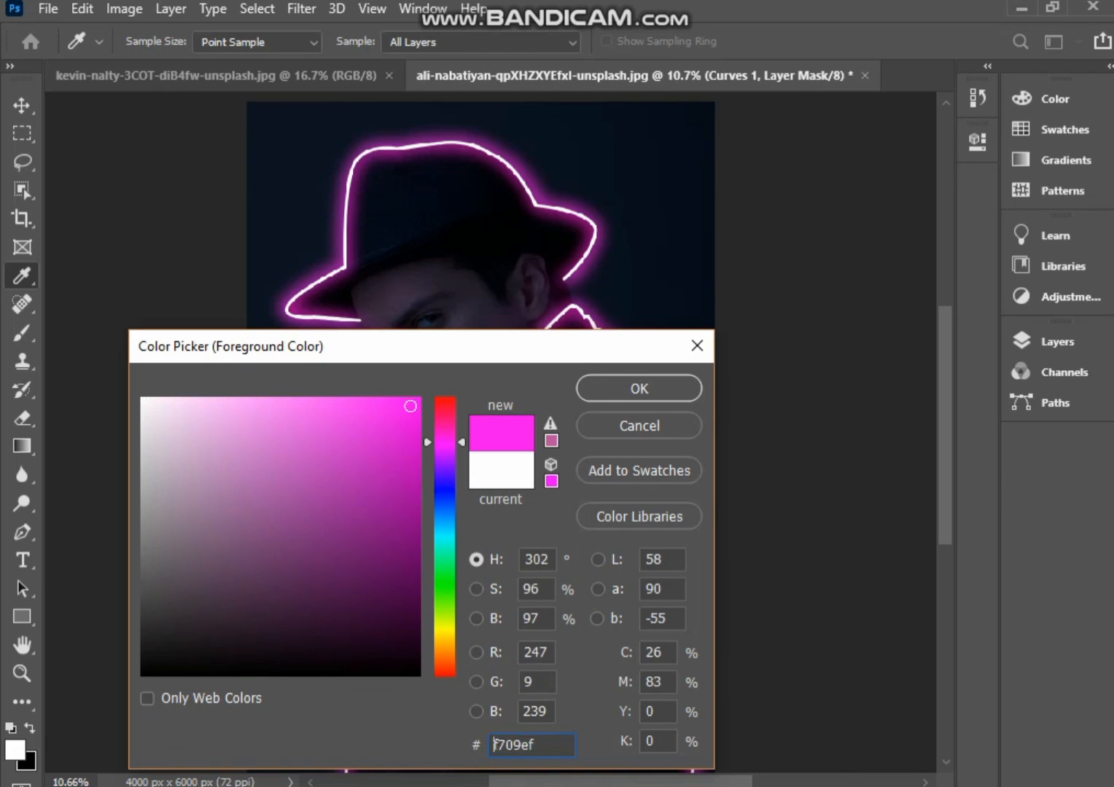
click(418, 399)
click(444, 437)
click(640, 389)
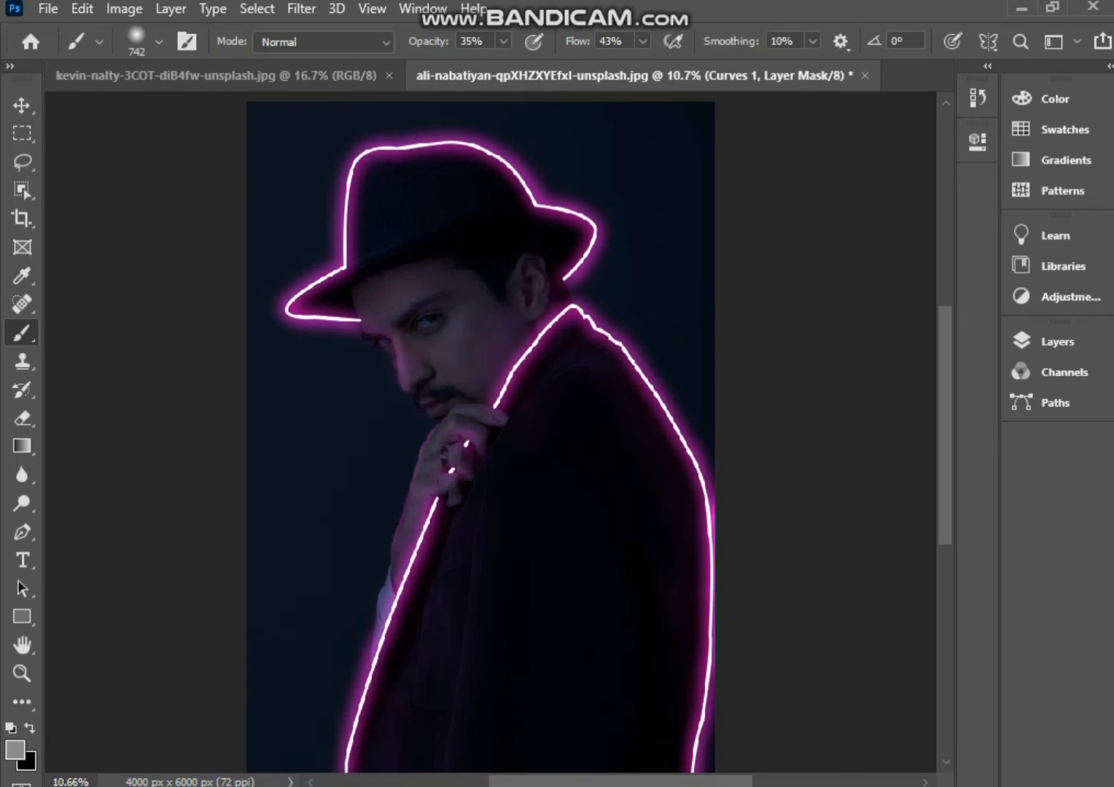
Step: Add a new empty layer directly above Layer 4, below the Curves adjustment
drag(511, 437, 462, 381)
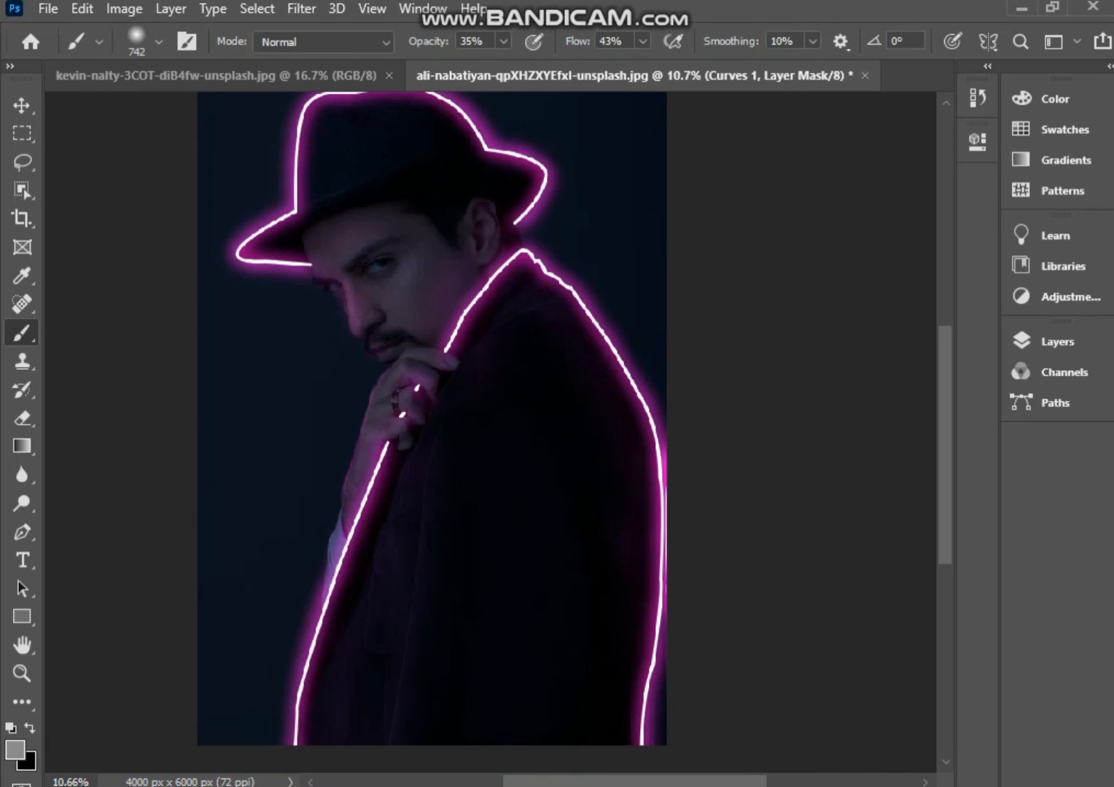
click(1057, 342)
click(886, 514)
click(933, 740)
click(960, 332)
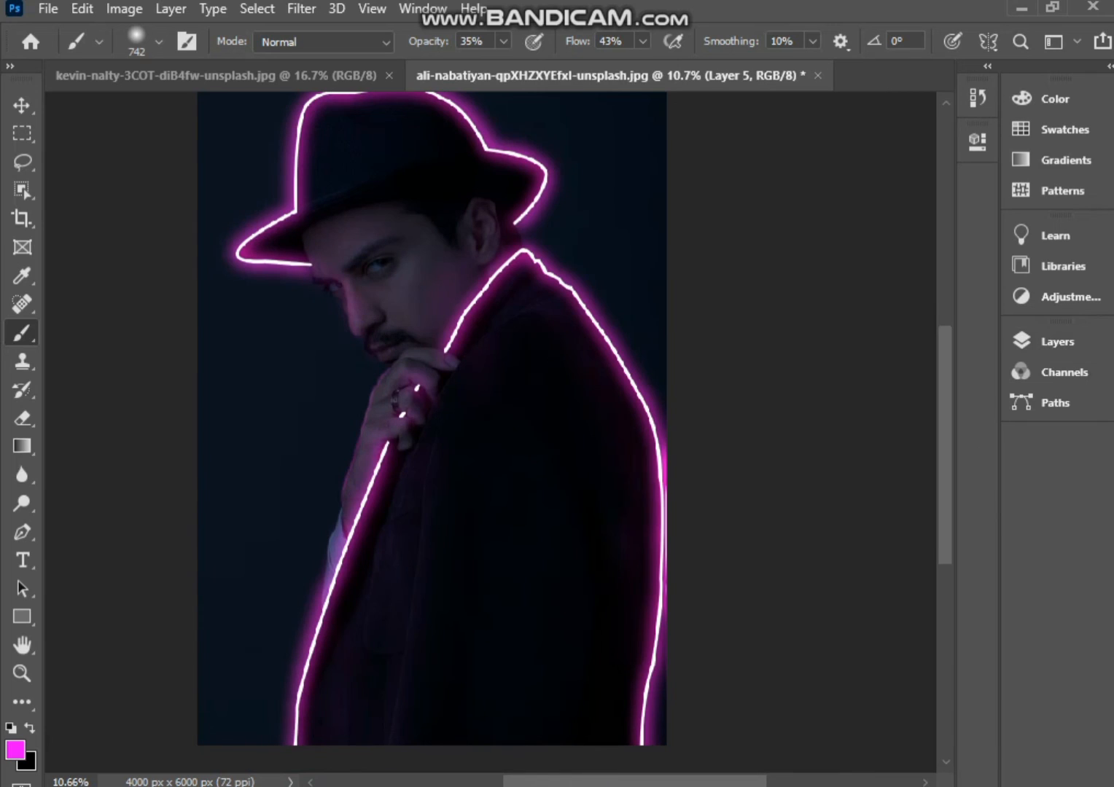
Step: Try a soft magenta brush stroke across the man's face on the new layer
drag(446, 255, 437, 395)
drag(395, 235, 438, 252)
key(ctrl+z)
Step: Lower the brush opacity to 16% and its flow to 12% for a fainter glow
click(642, 42)
drag(643, 66, 621, 67)
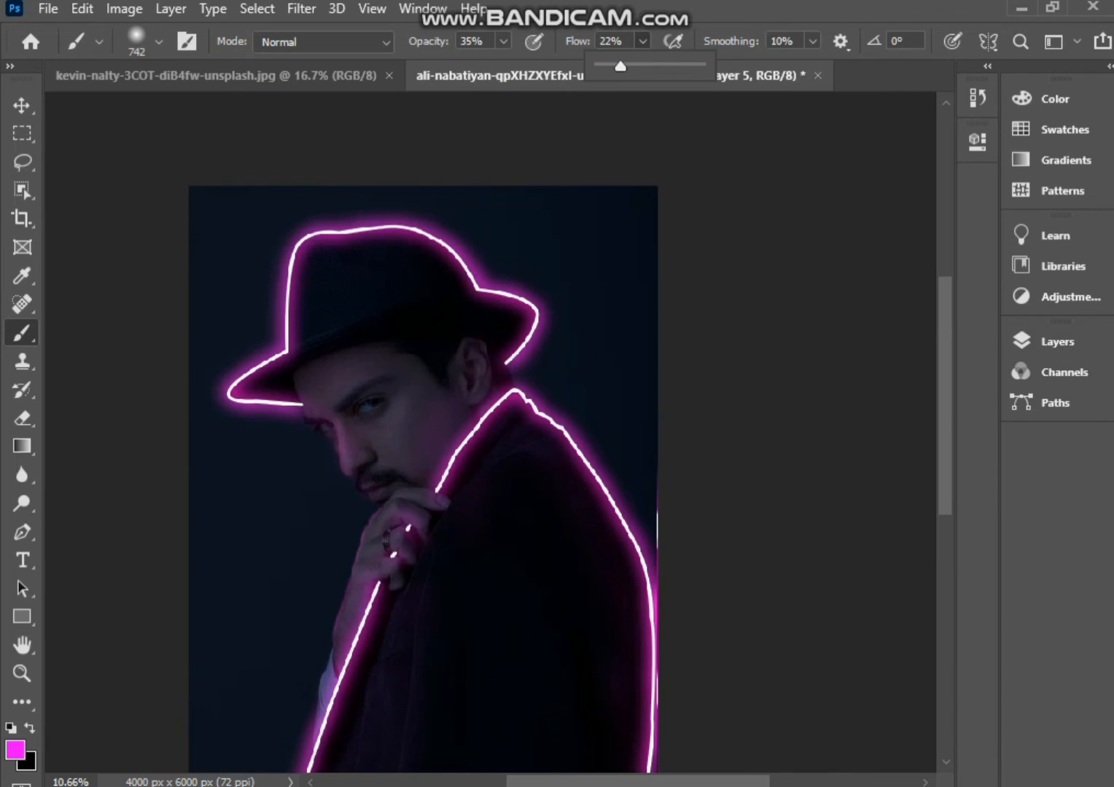
click(503, 42)
drag(503, 66, 490, 66)
click(500, 294)
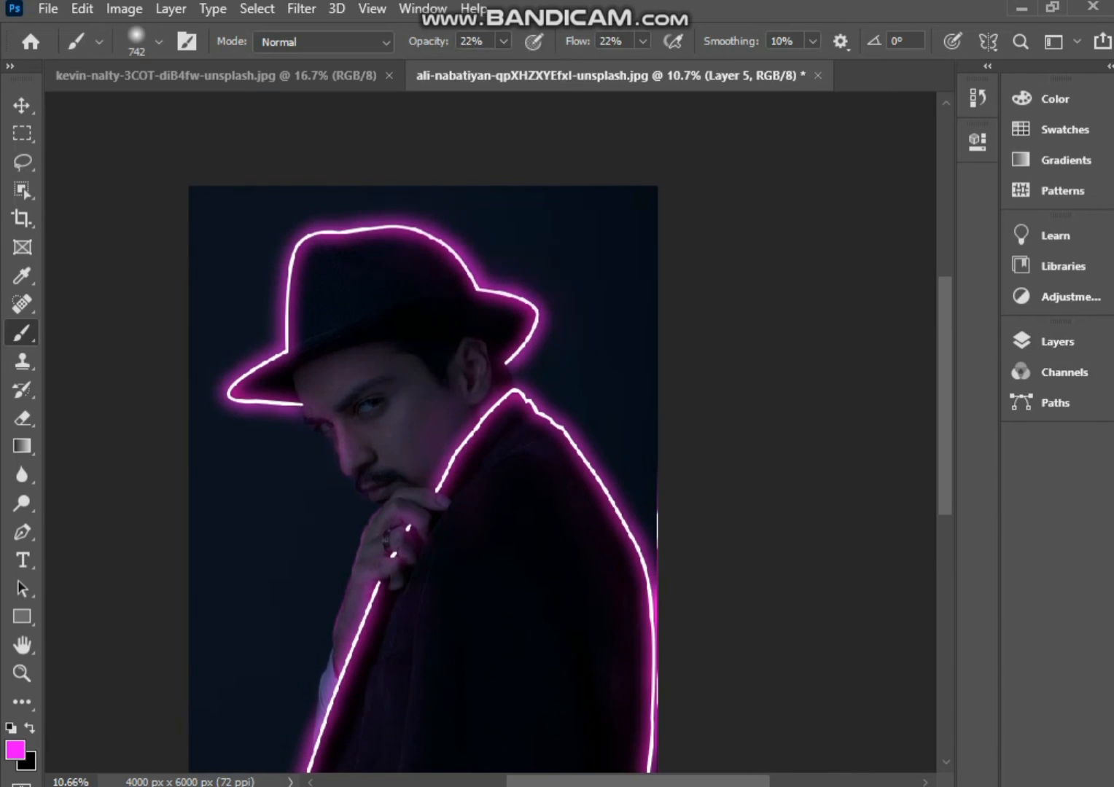
click(503, 42)
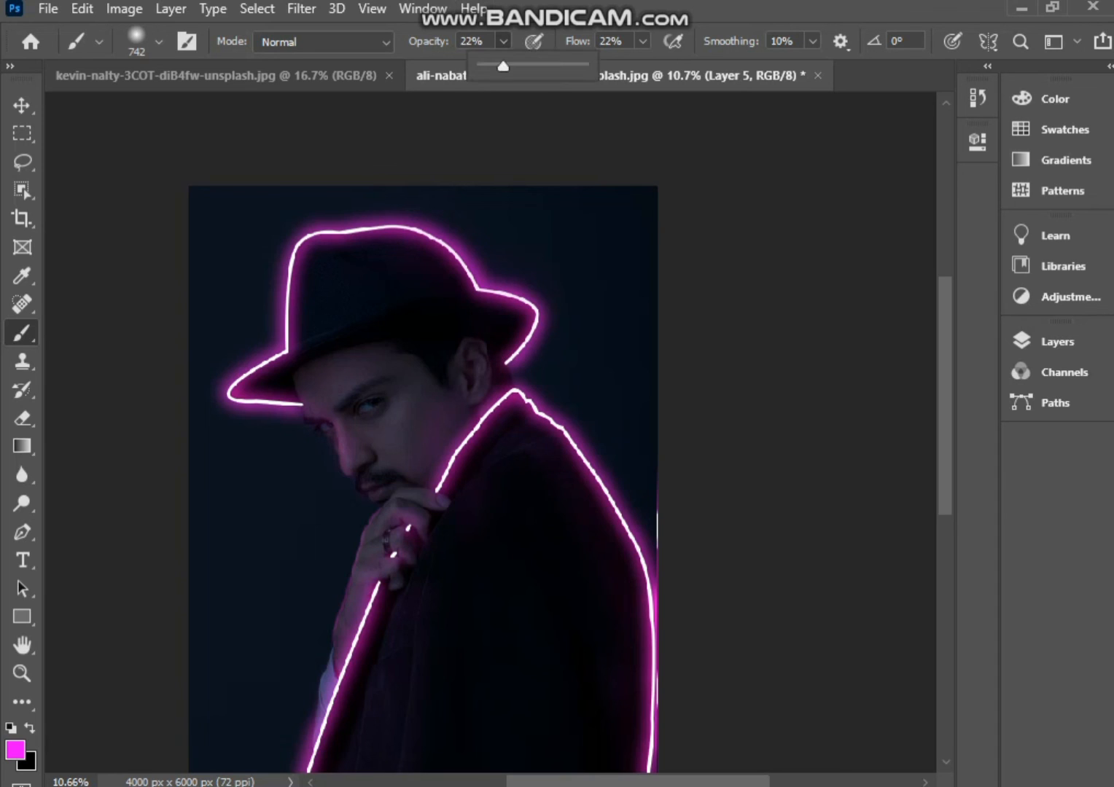
drag(503, 66, 498, 67)
click(642, 41)
drag(643, 67, 632, 66)
click(554, 240)
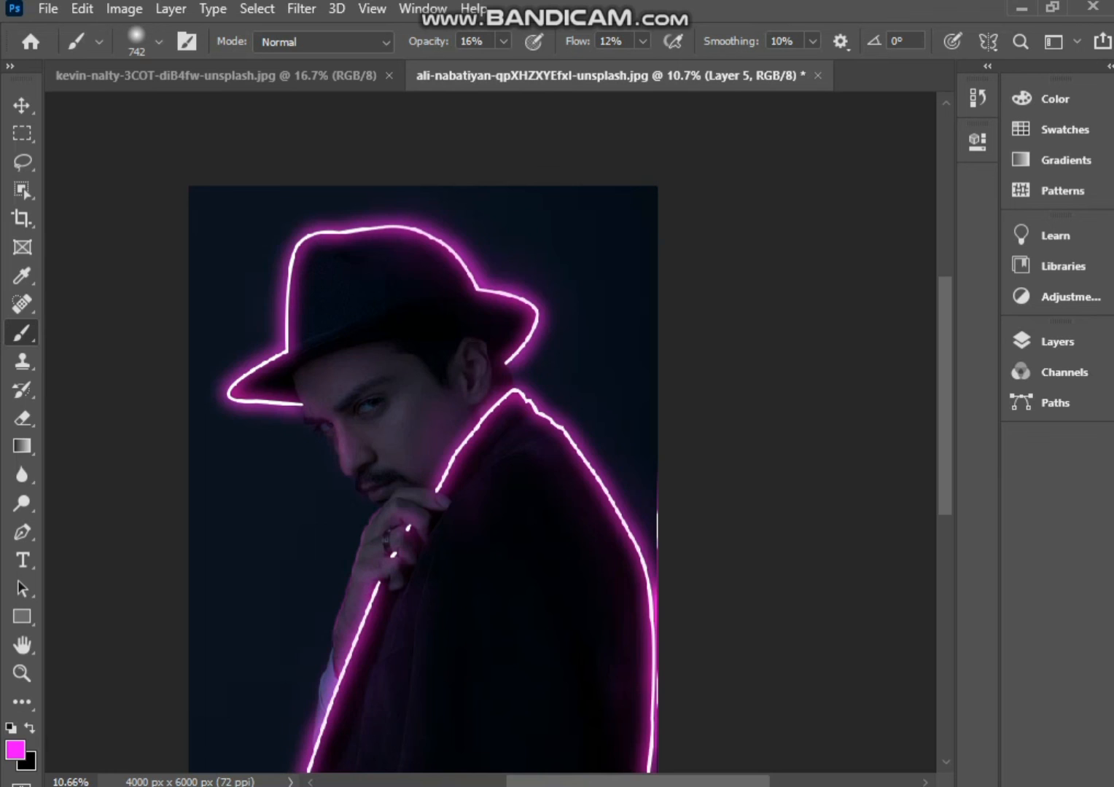
Step: Add a Hue/Saturation adjustment above Layer 5 with hue +17, saturation +27 and lightness +3
scroll(641, 335, down, 2)
scroll(656, 335, up, 5)
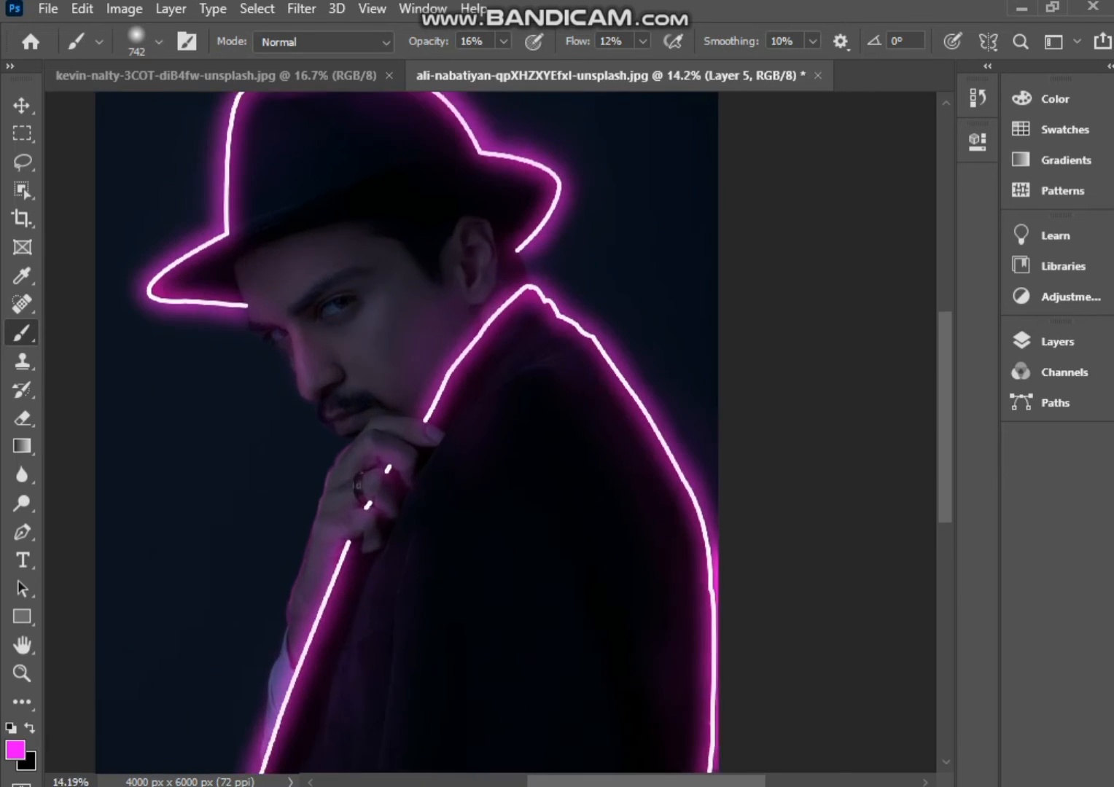
scroll(622, 335, down, 3)
click(1056, 342)
click(874, 740)
click(913, 519)
drag(791, 289, 825, 332)
drag(789, 374, 793, 374)
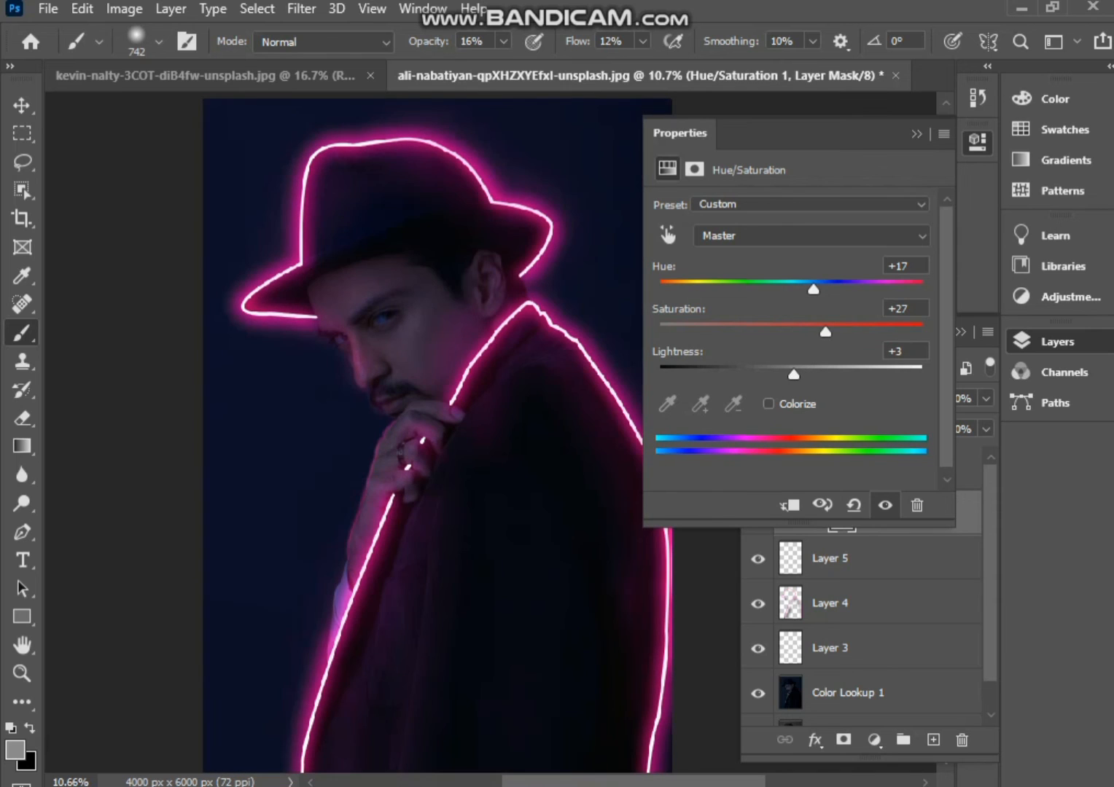
Step: Fine-tune the Hue/Saturation adjustment by lowering the hue shift slightly and raising the saturation a little more
drag(814, 290, 807, 290)
drag(826, 332, 834, 332)
drag(794, 374, 794, 374)
click(916, 135)
click(961, 333)
Step: Select the Curves 1 adjustment layer in the layer stack
scroll(742, 352, down, 2)
key(F7)
click(838, 463)
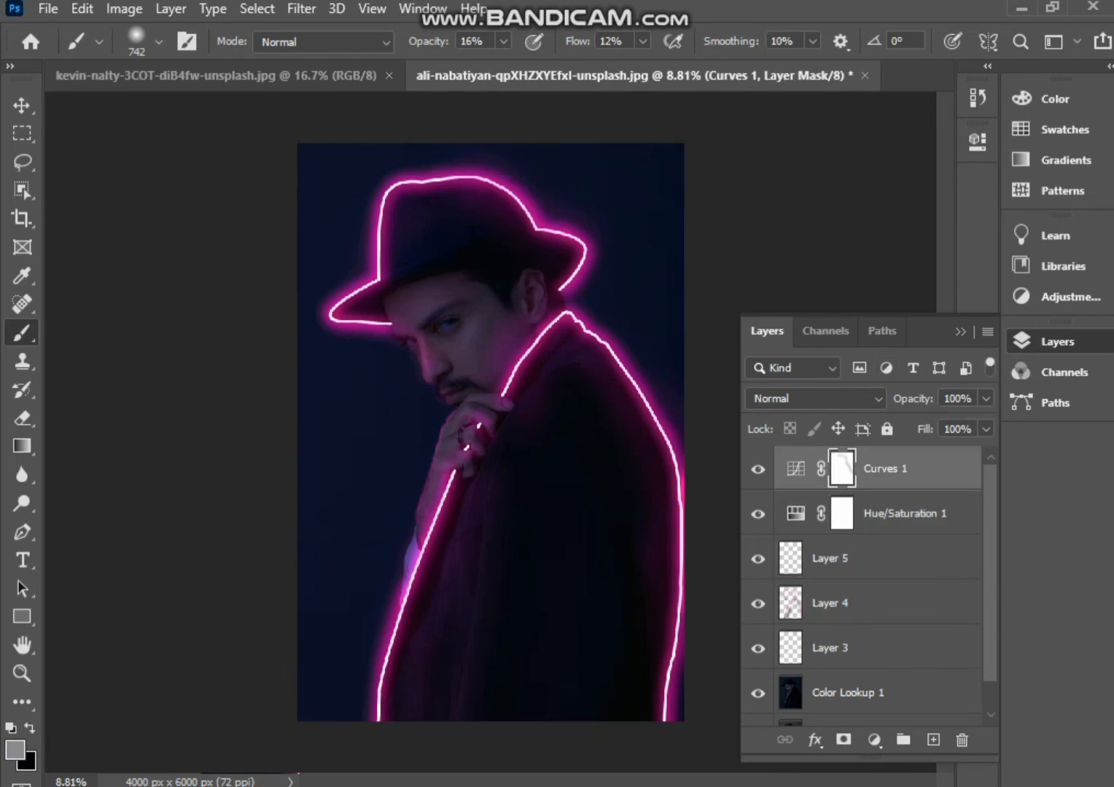